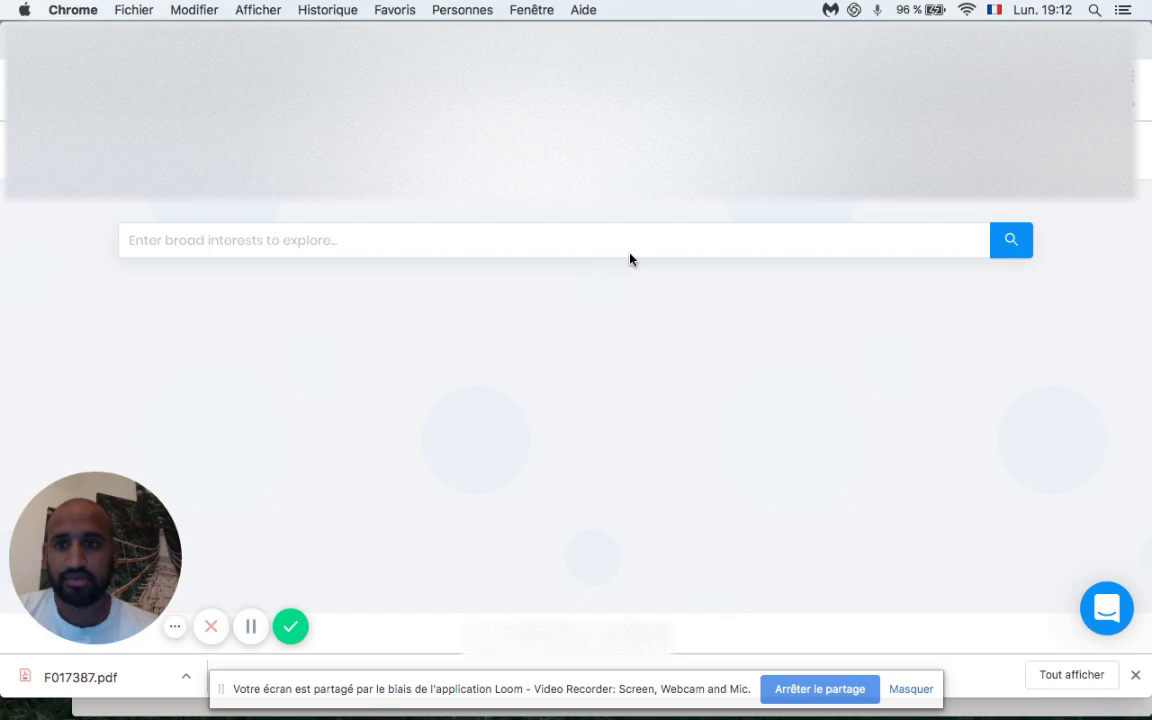
Step: Search the interest explorer for the broad interest "fitness"
click(228, 241)
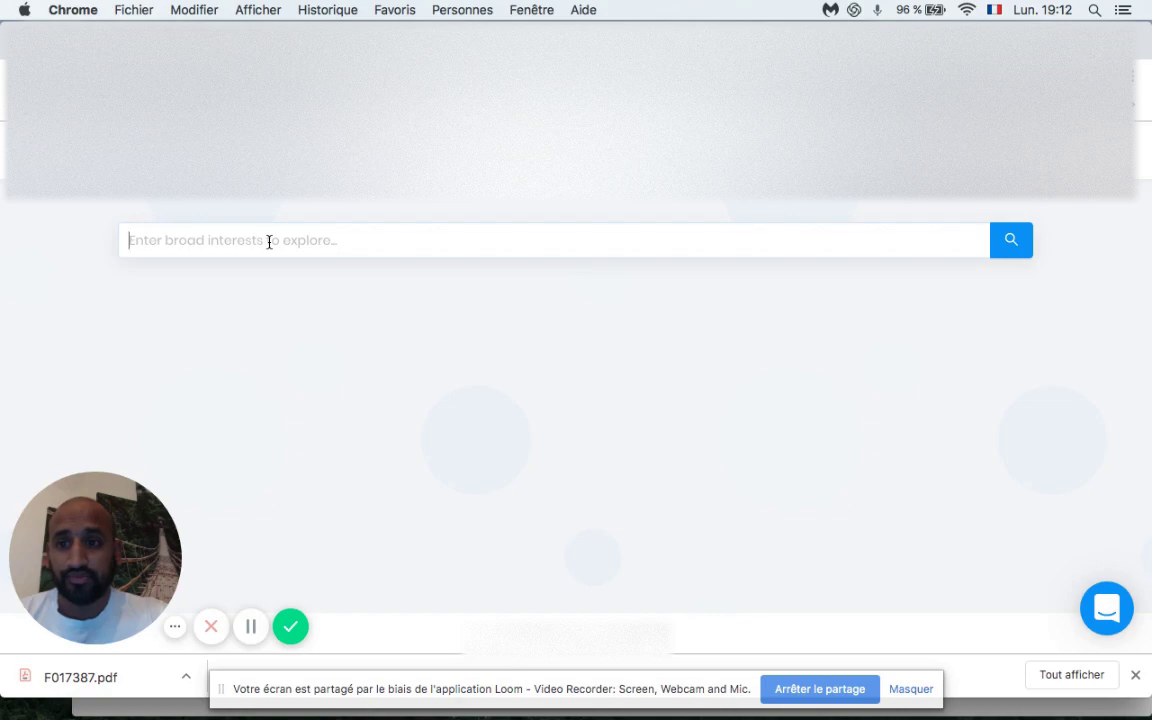
text(dog)
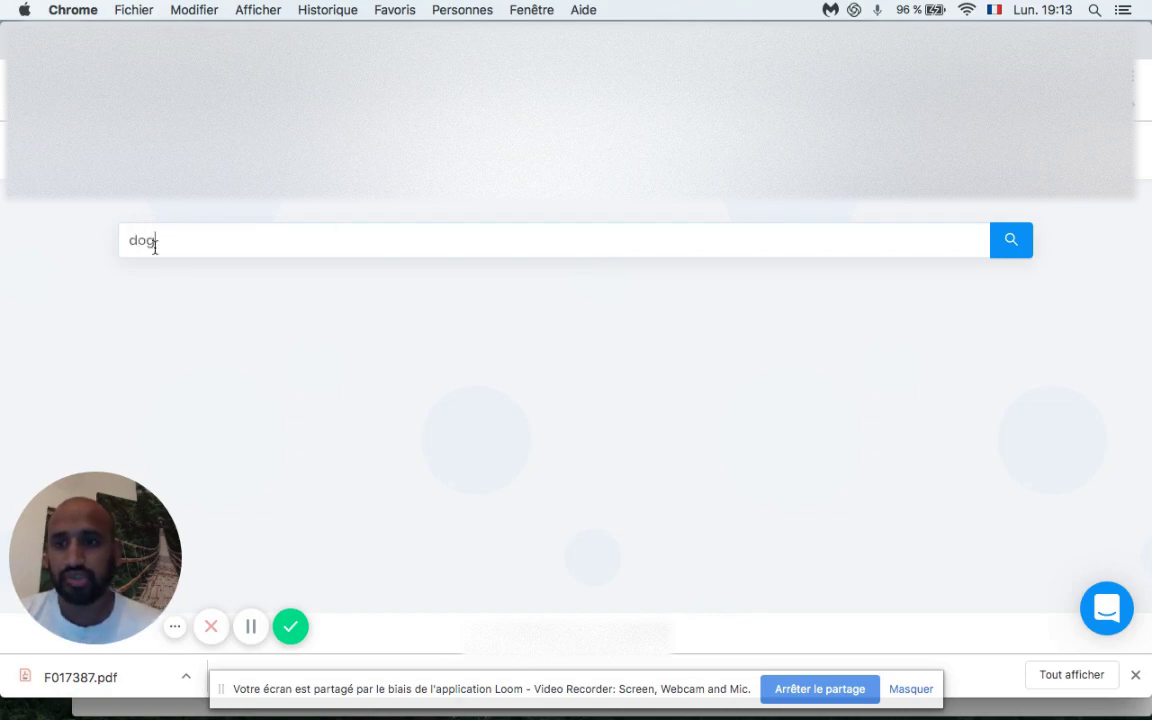
drag(118, 238, 249, 238)
text(fi)
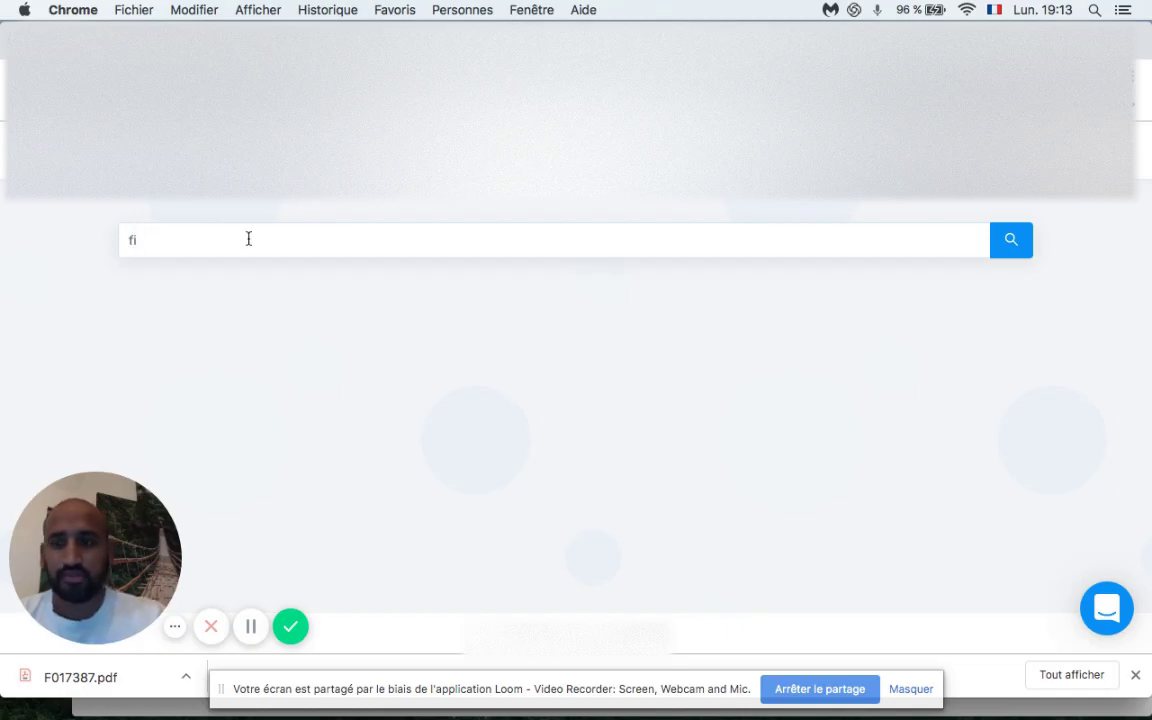
text(tness)
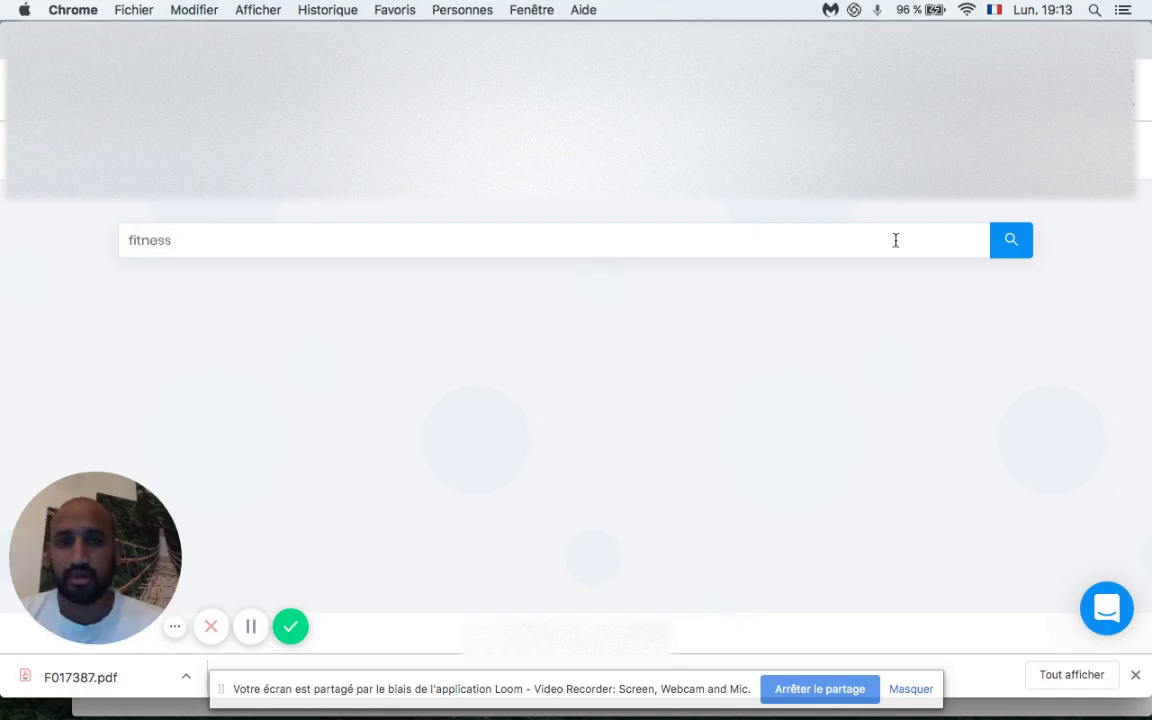
click(1003, 250)
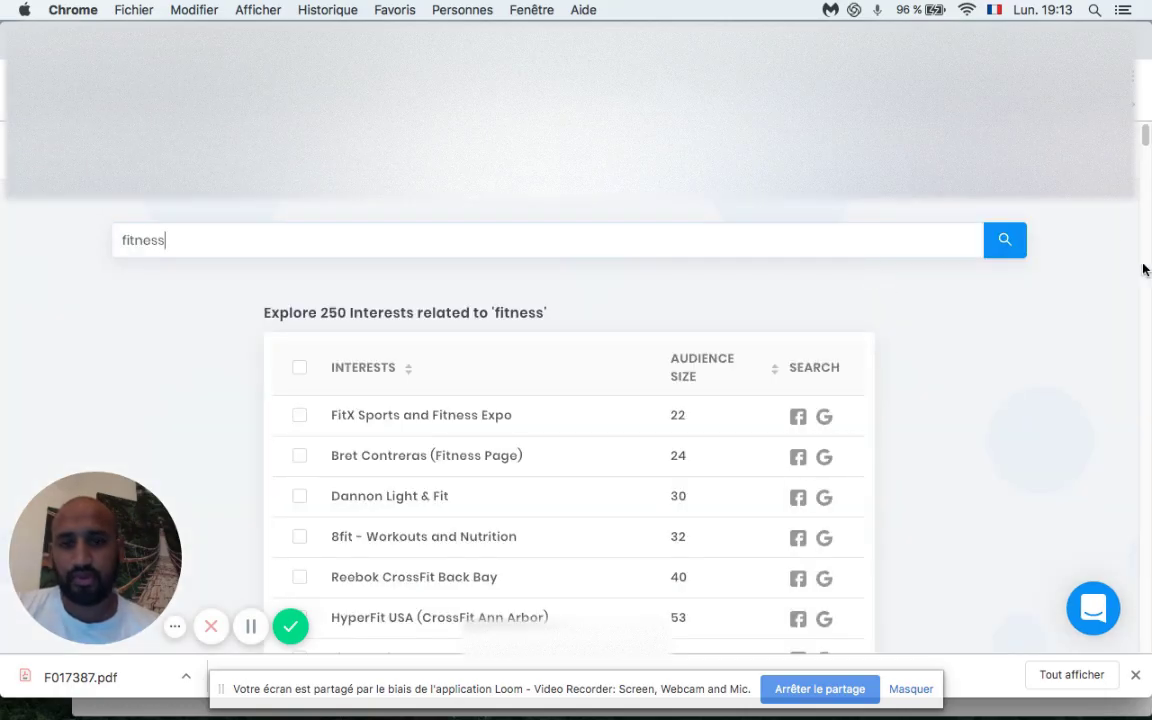
Step: Review the interests related to fitness and compare their audience sizes across the results table
scroll(1005, 329, down, 2)
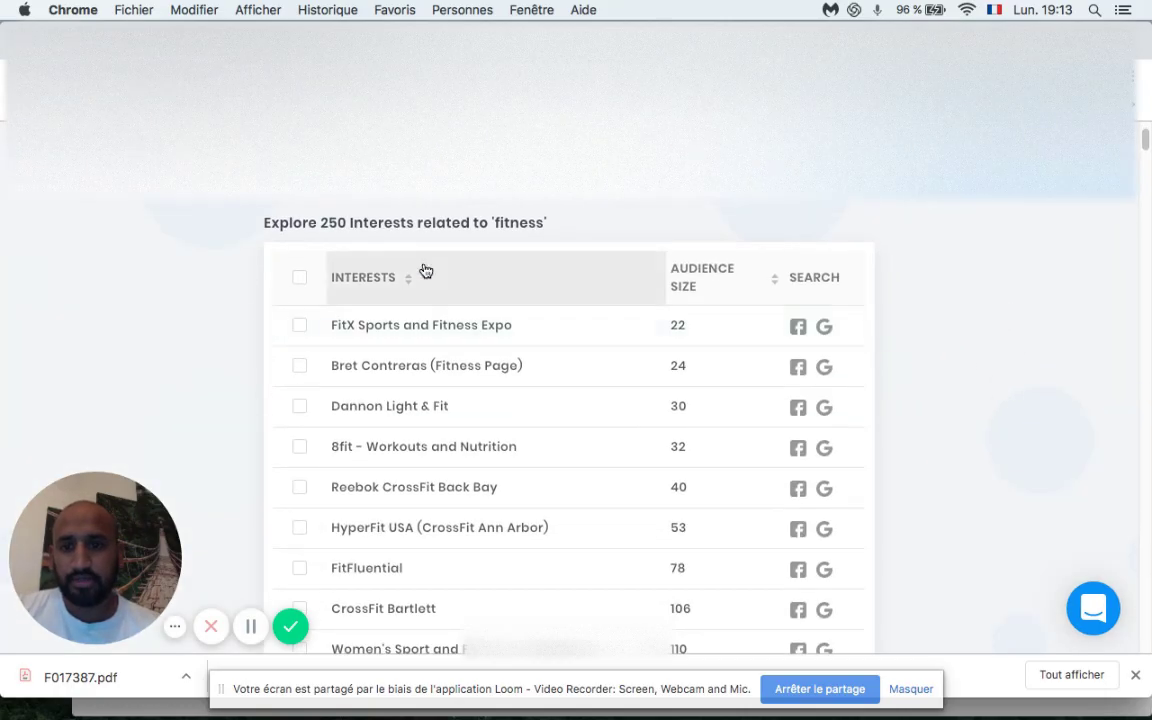
scroll(693, 347, down, 1)
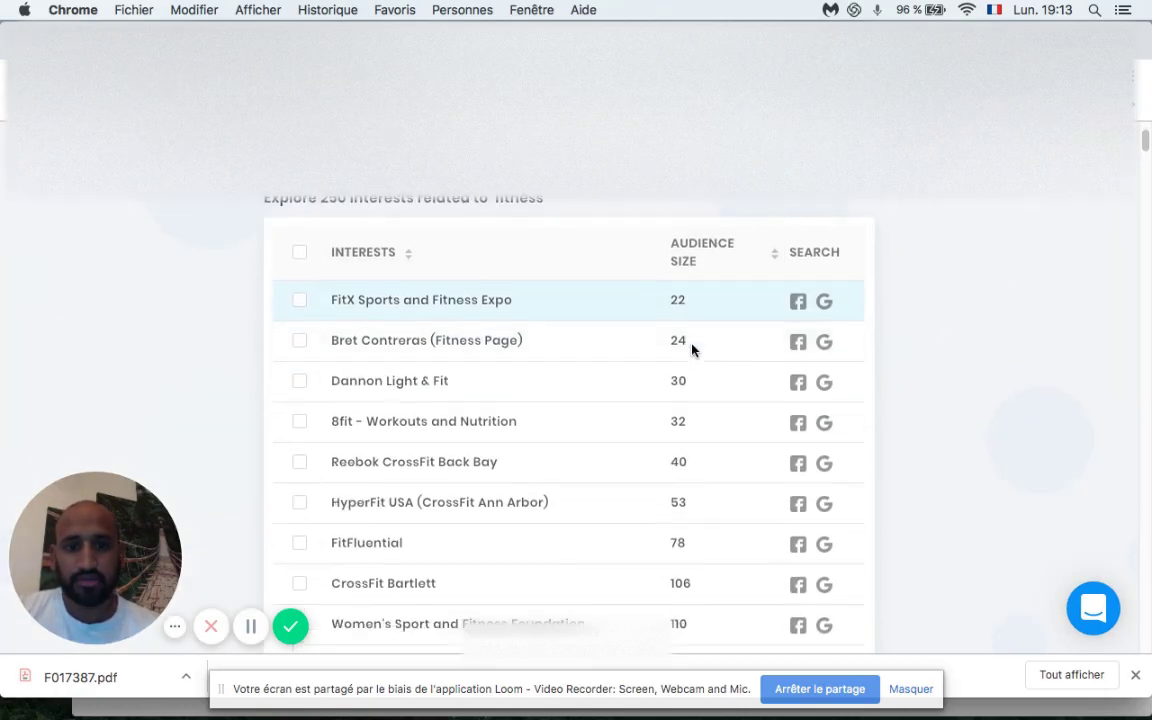
scroll(692, 348, down, 10)
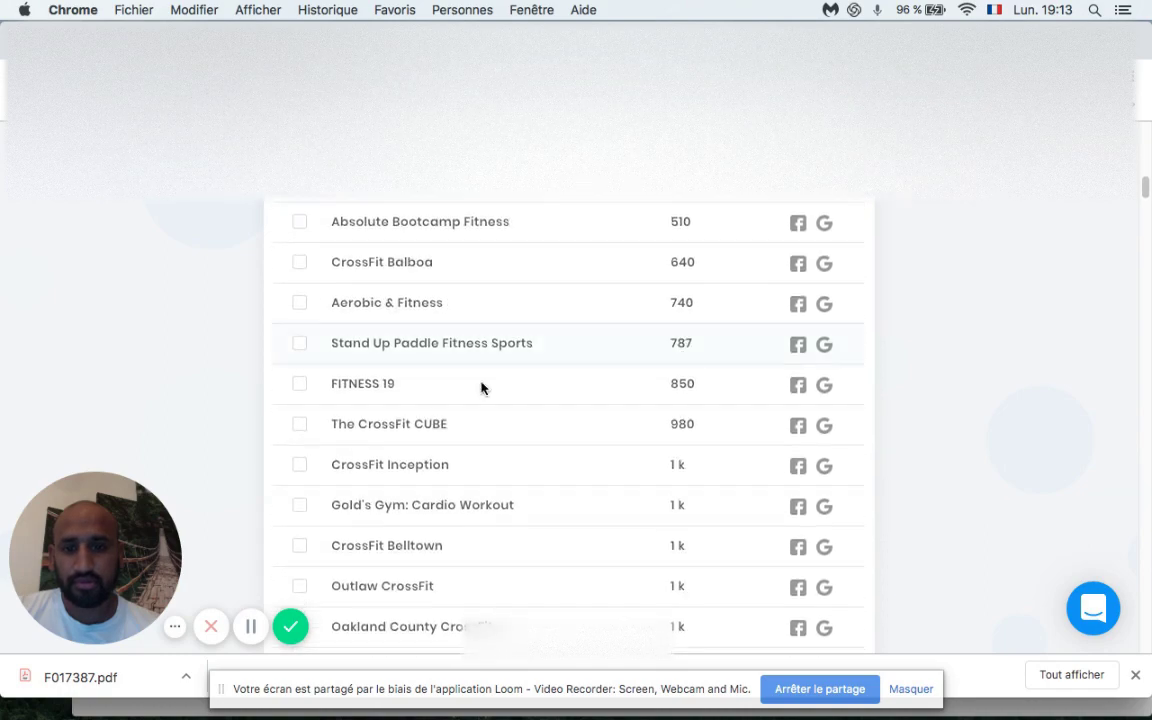
scroll(460, 385, down, 5)
scroll(715, 338, up, 1)
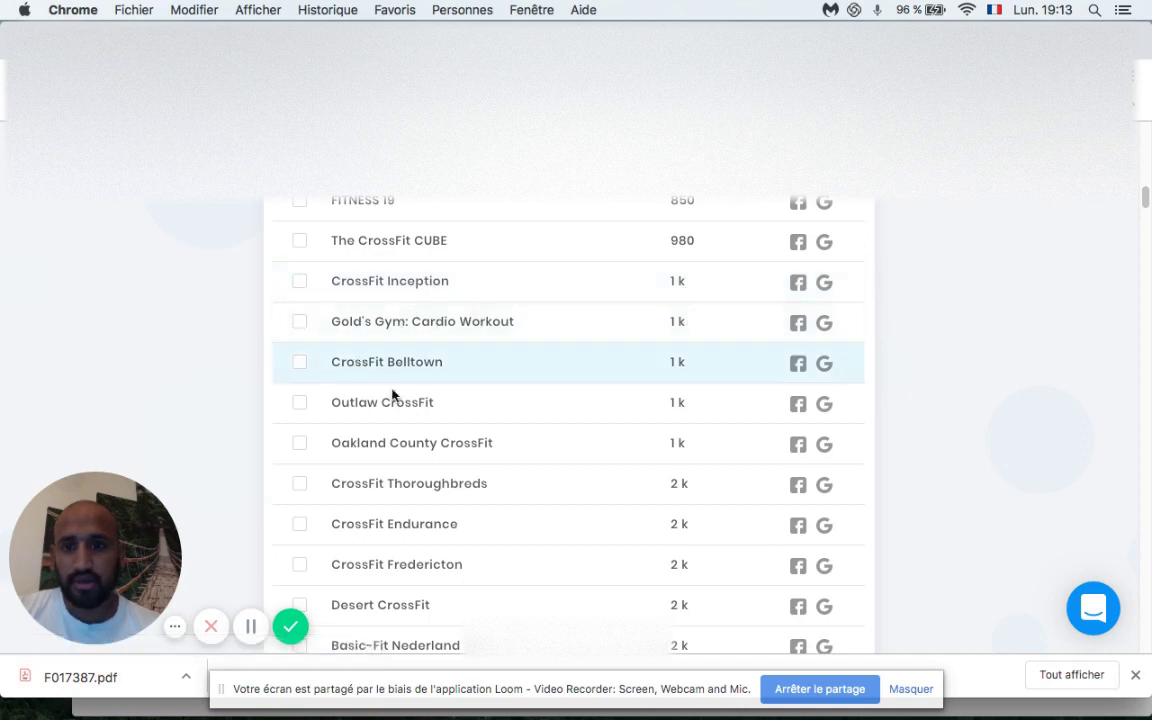
scroll(625, 368, down, 8)
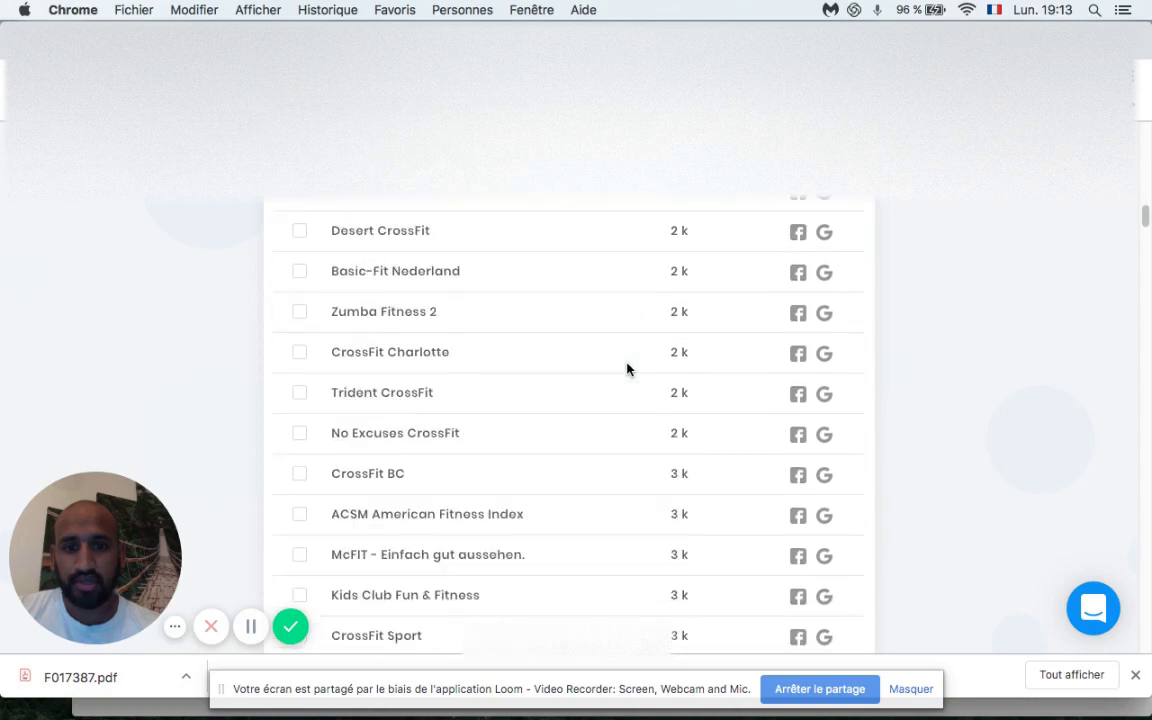
scroll(627, 369, down, 12)
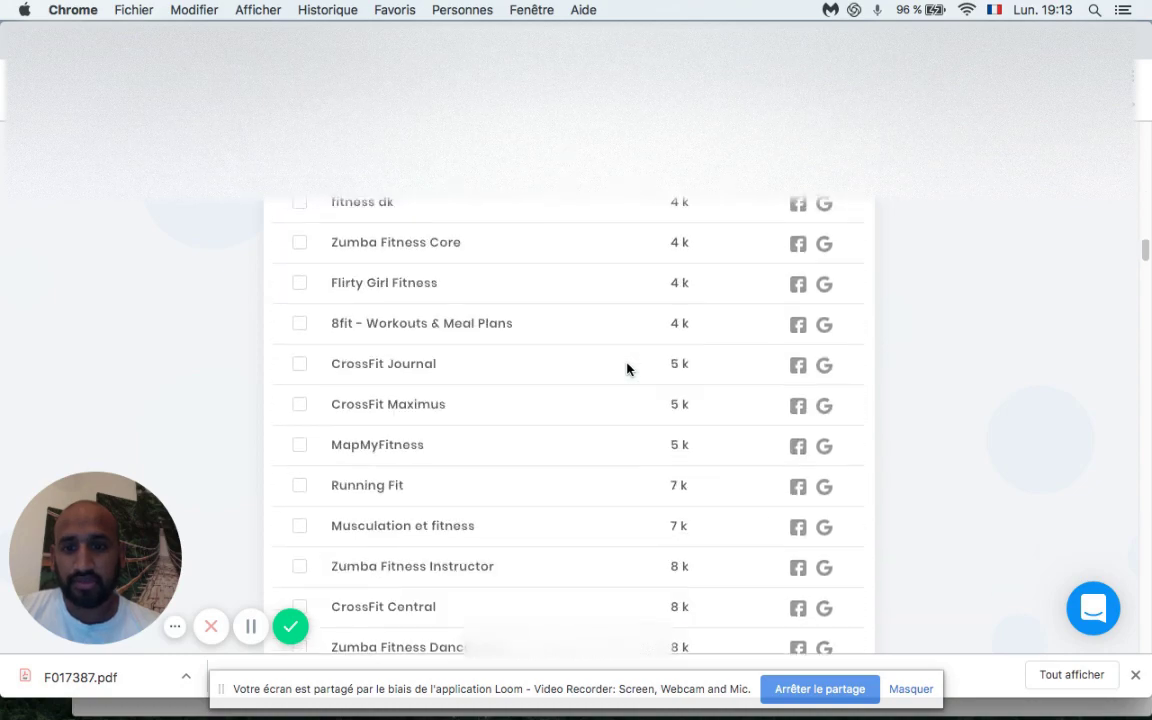
scroll(627, 369, up, 18)
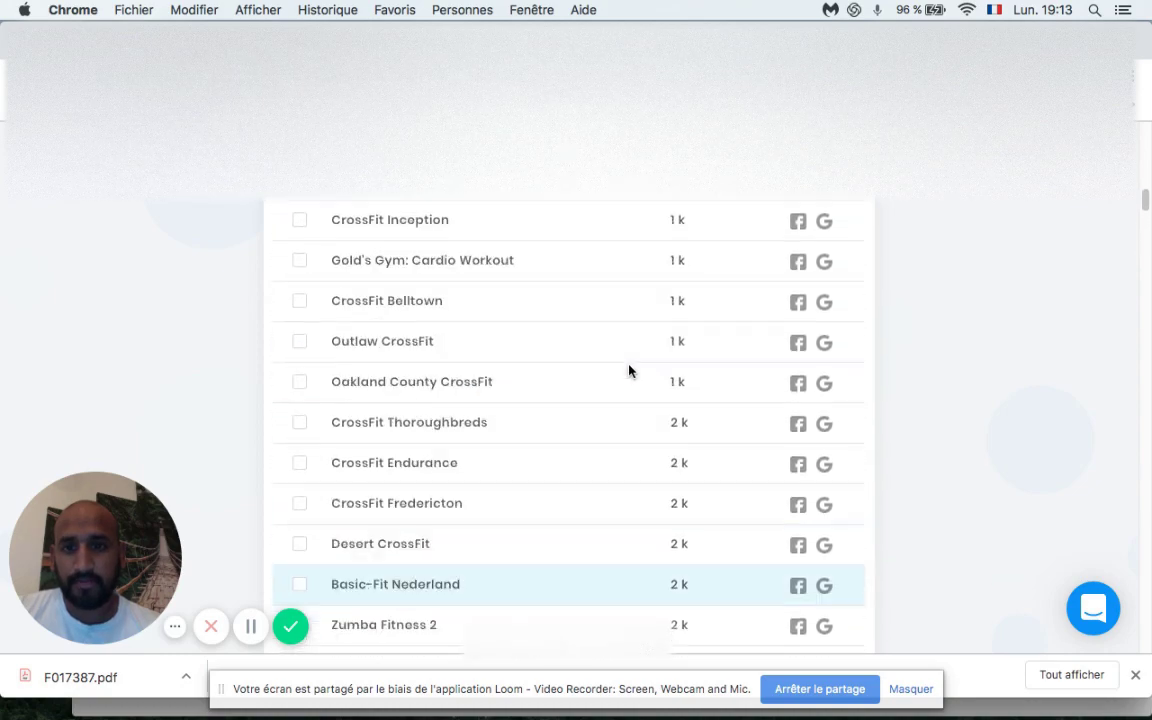
scroll(628, 371, up, 12)
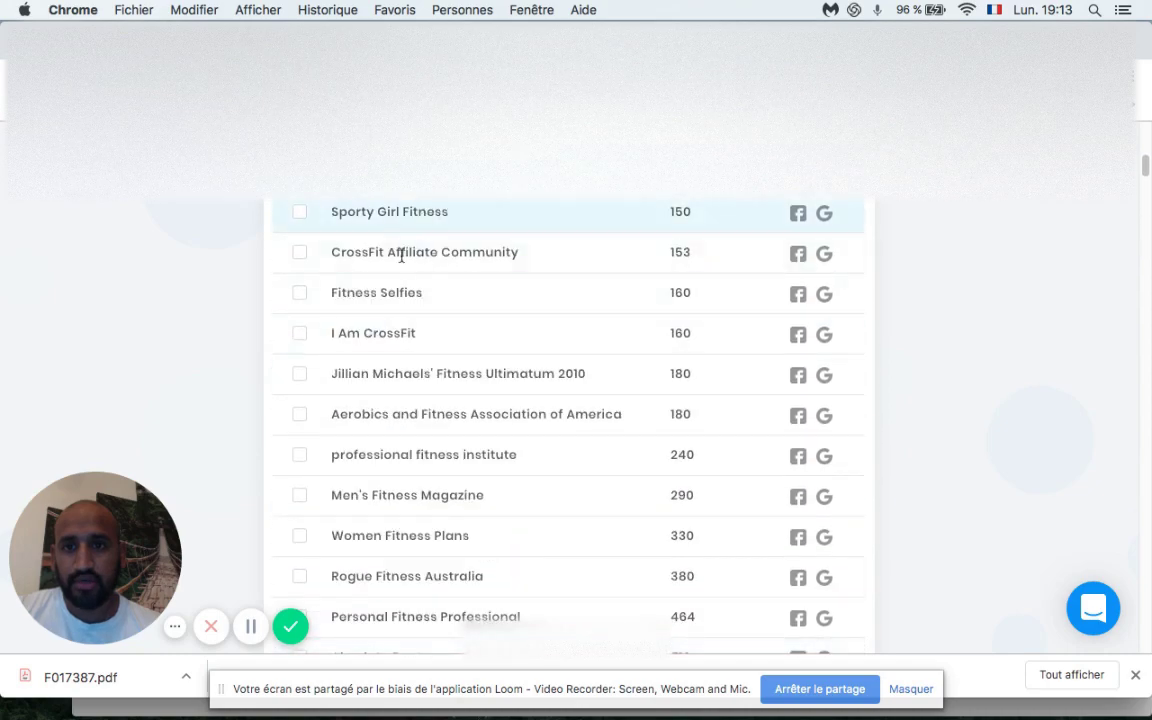
scroll(401, 255, up, 12)
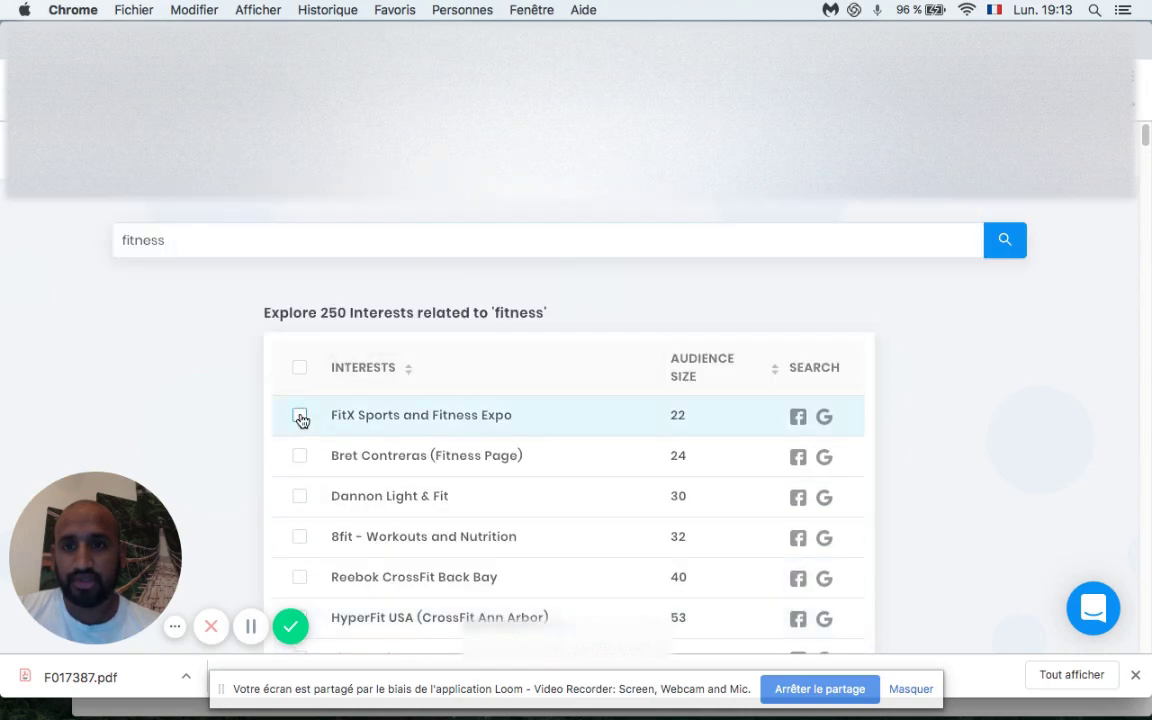
Step: Select the interests FitX Sports and Fitness Expo and Bret Contreras (Fitness Page) in the results
click(301, 419)
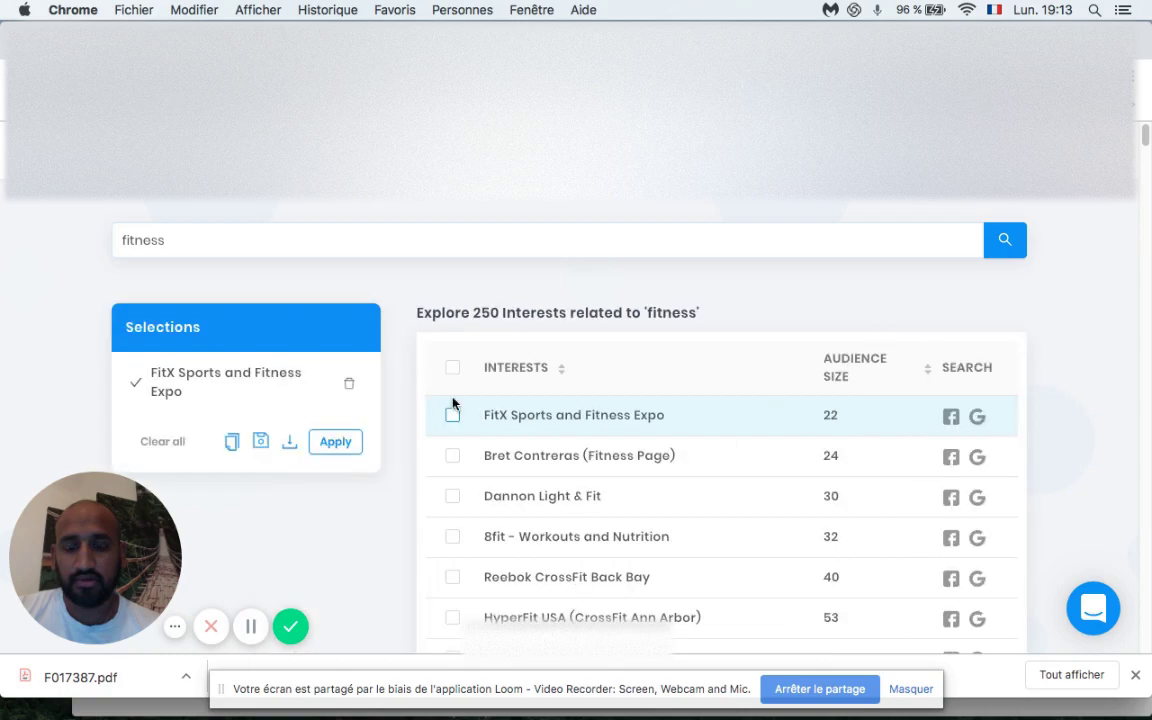
scroll(690, 400, down, 1)
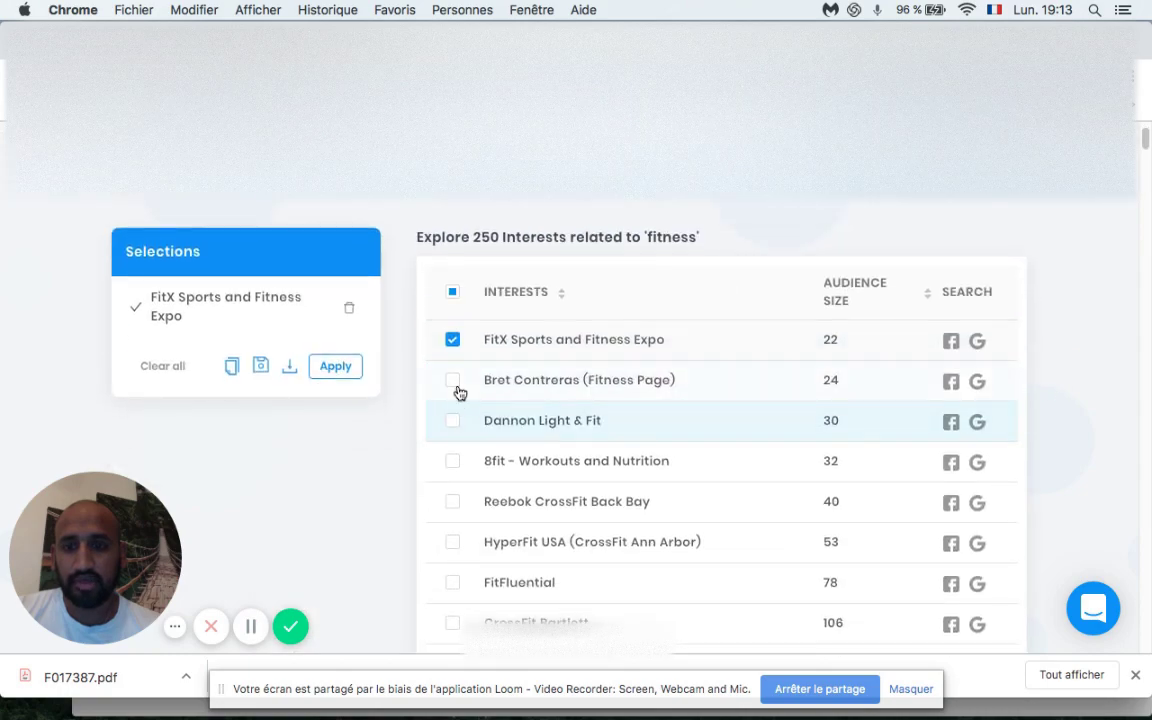
click(453, 382)
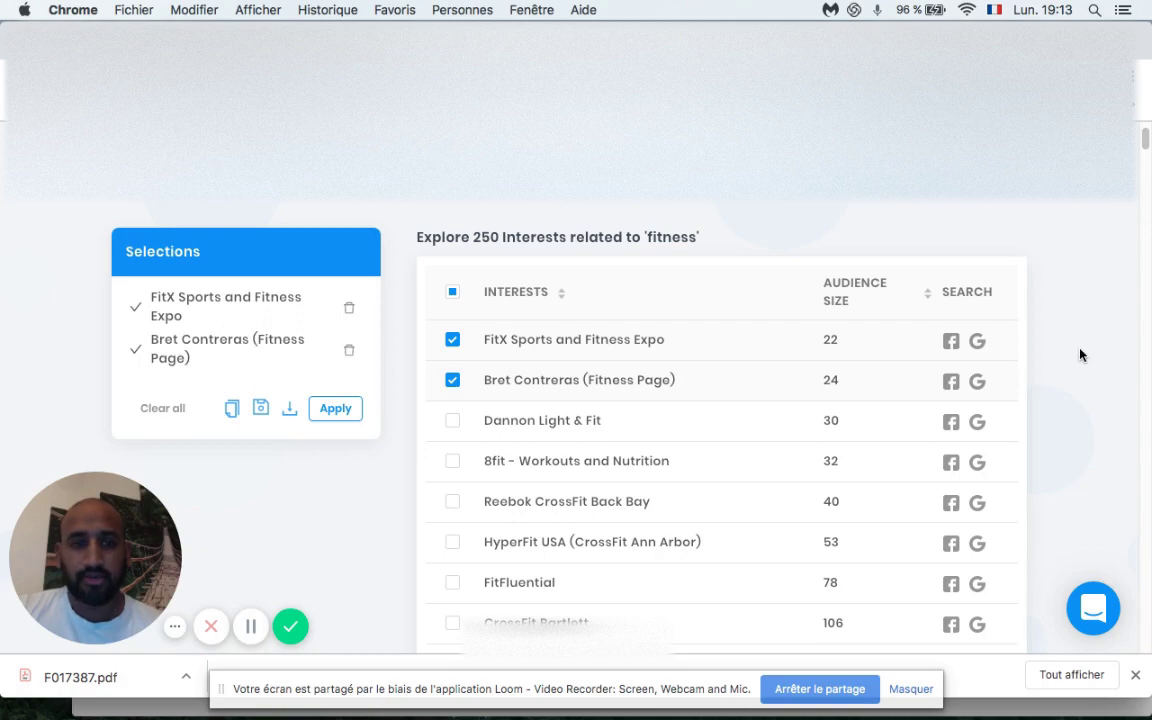
Step: Deselect Bret Contreras (Fitness Page) and FitX Sports and Fitness Expo so that no interest is selected
scroll(560, 403, down, 3)
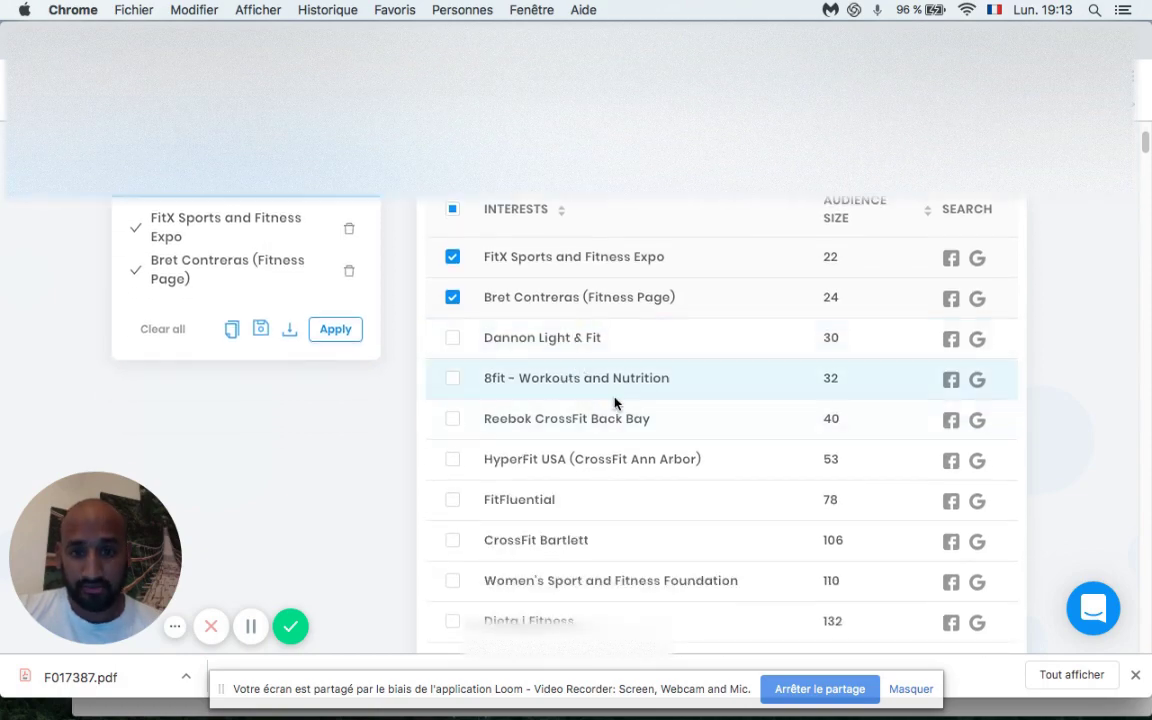
click(453, 279)
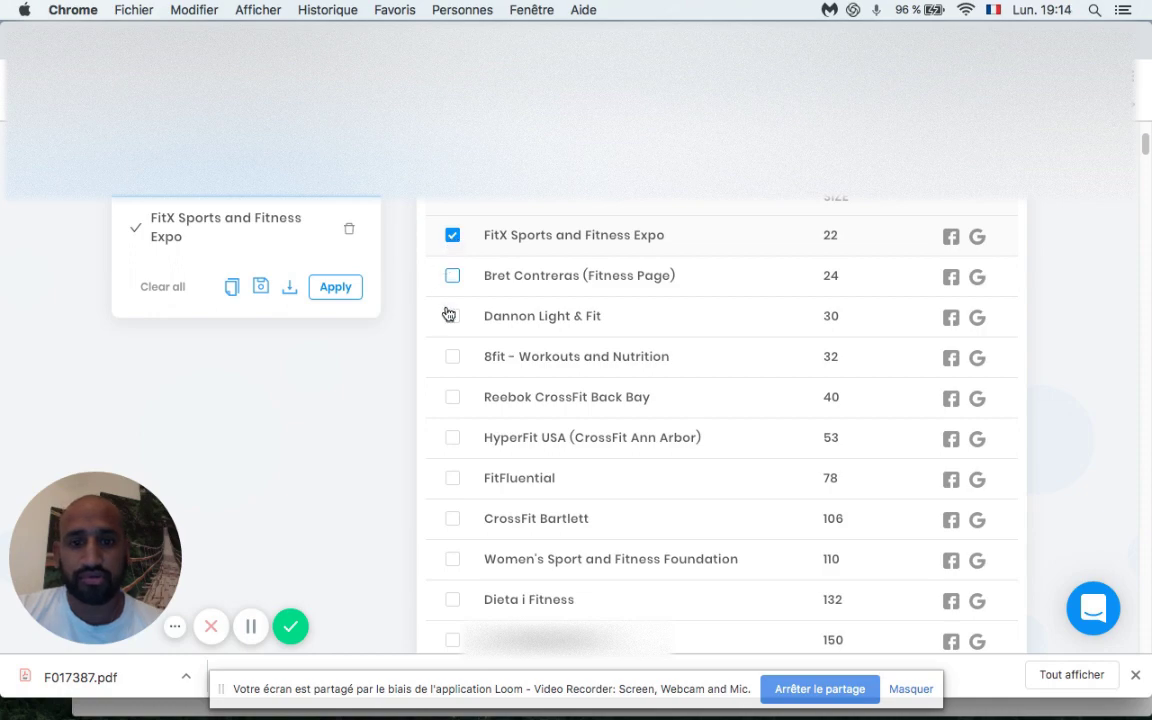
scroll(691, 303, down, 6)
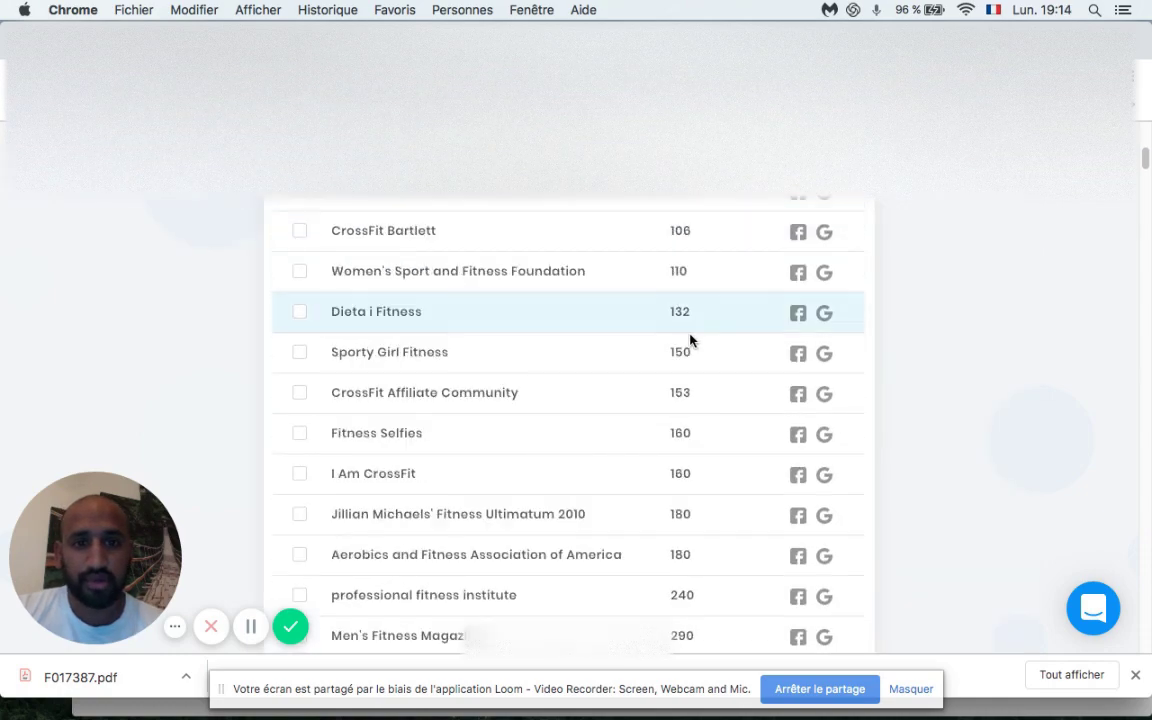
Step: Examine the fitness interests further down the table, checking which niche names come with larger audience sizes
scroll(693, 357, down, 15)
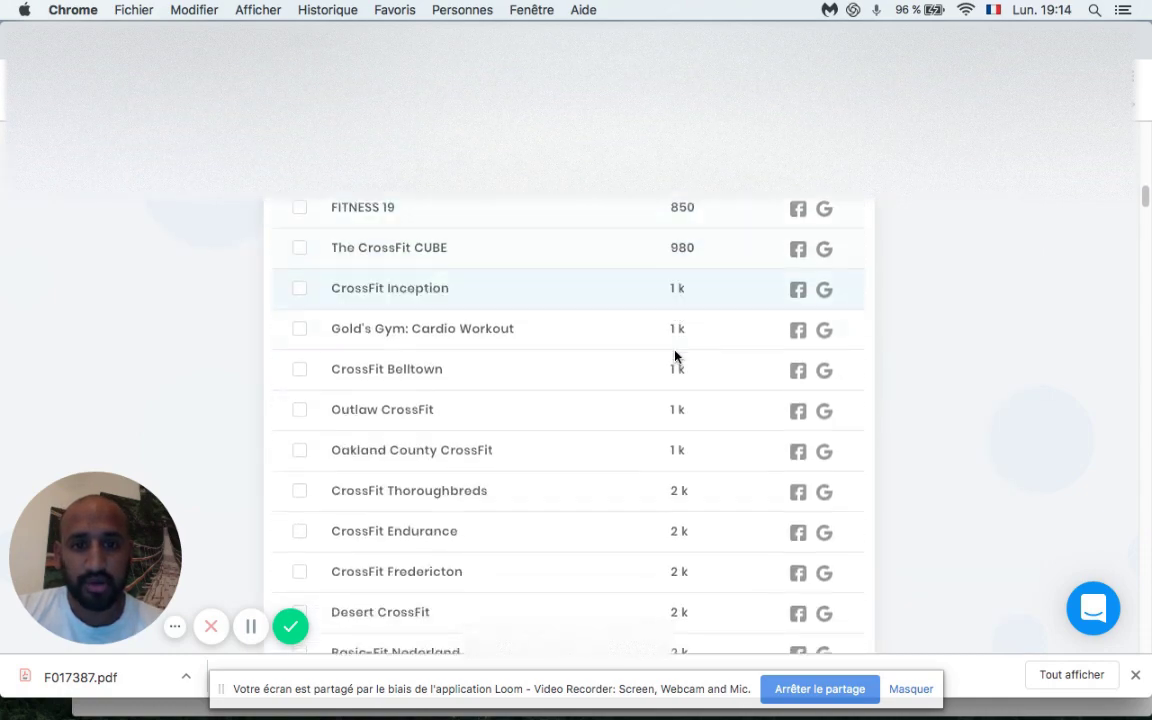
scroll(676, 355, down, 7)
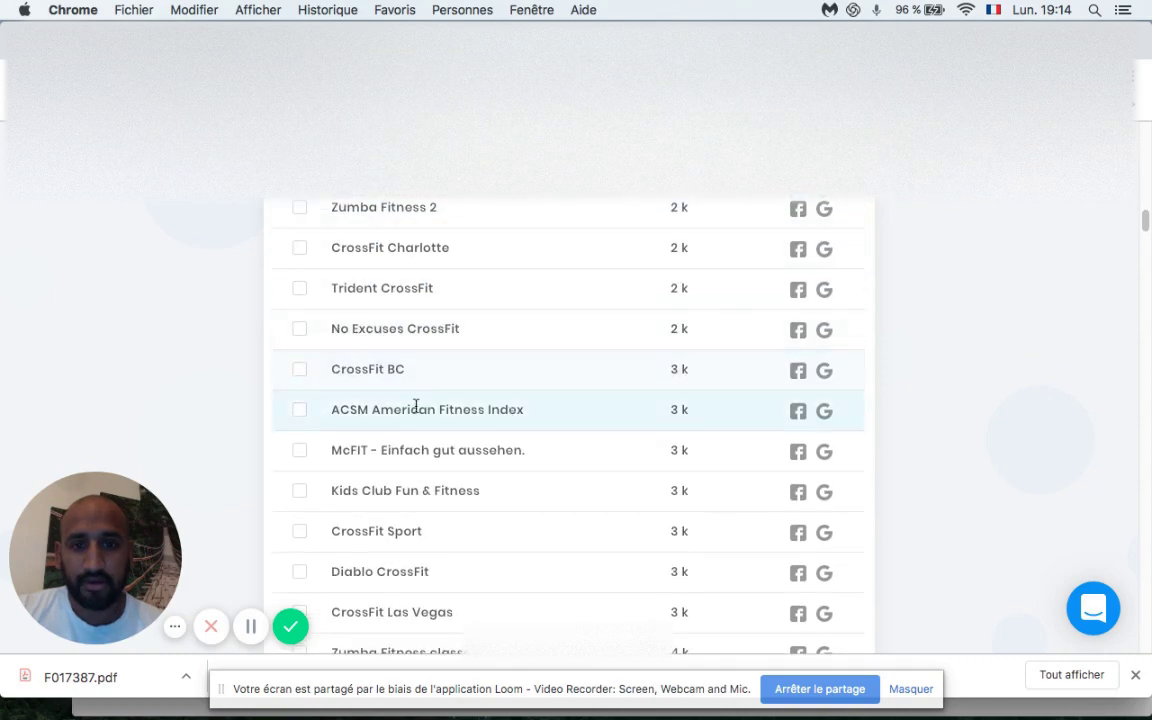
scroll(387, 374, down, 4)
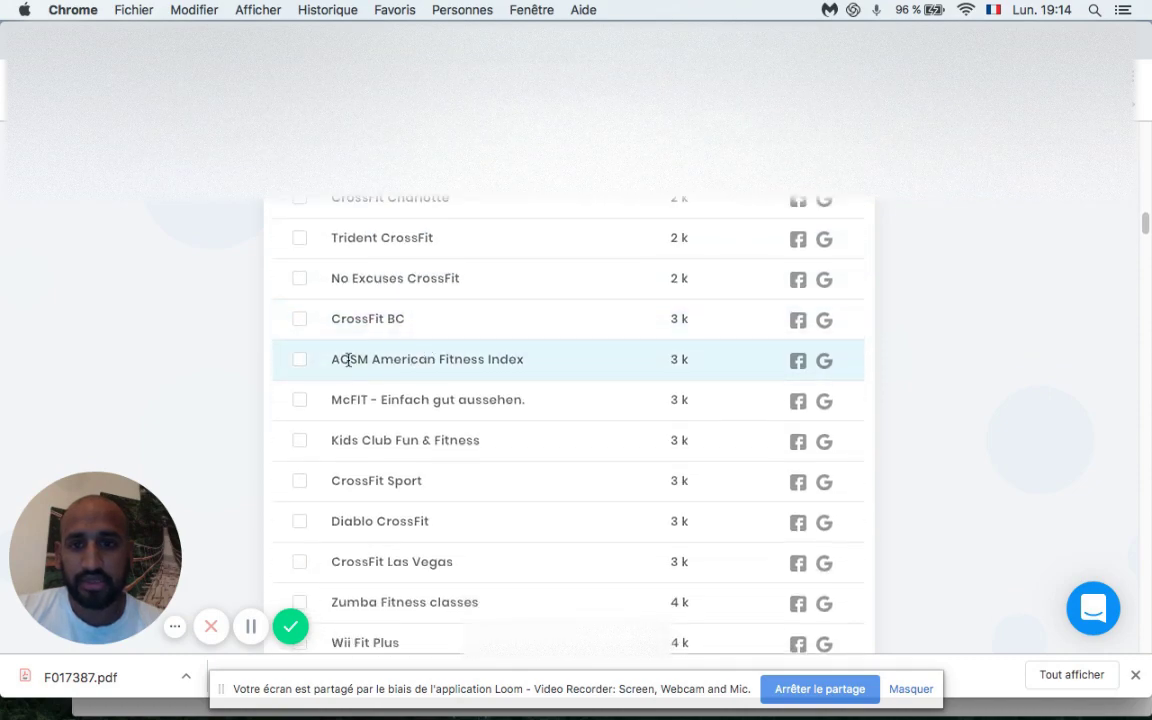
scroll(353, 372, down, 8)
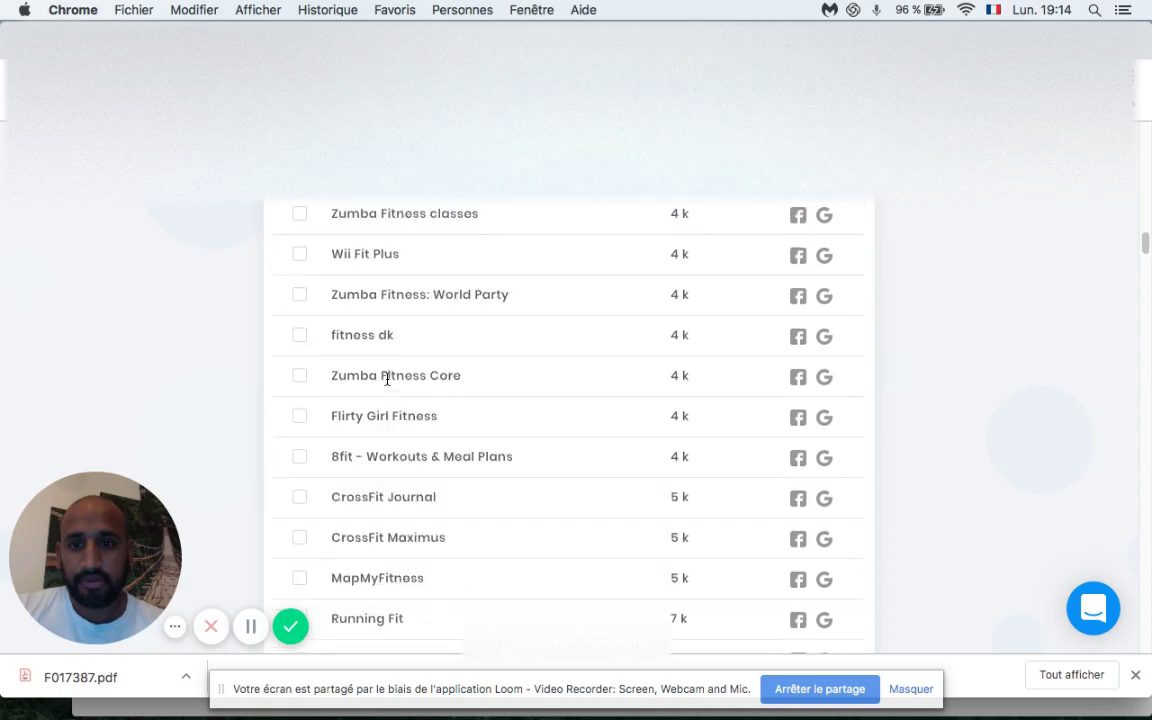
scroll(390, 385, down, 10)
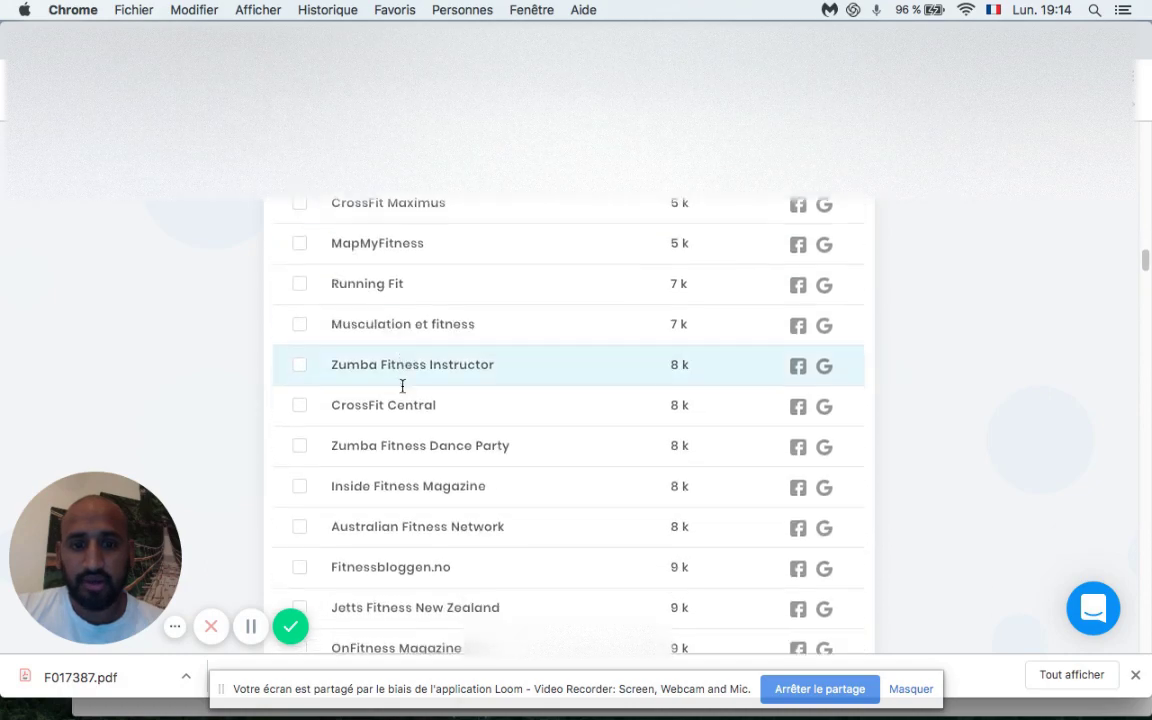
scroll(404, 388, down, 7)
scroll(406, 388, up, 20)
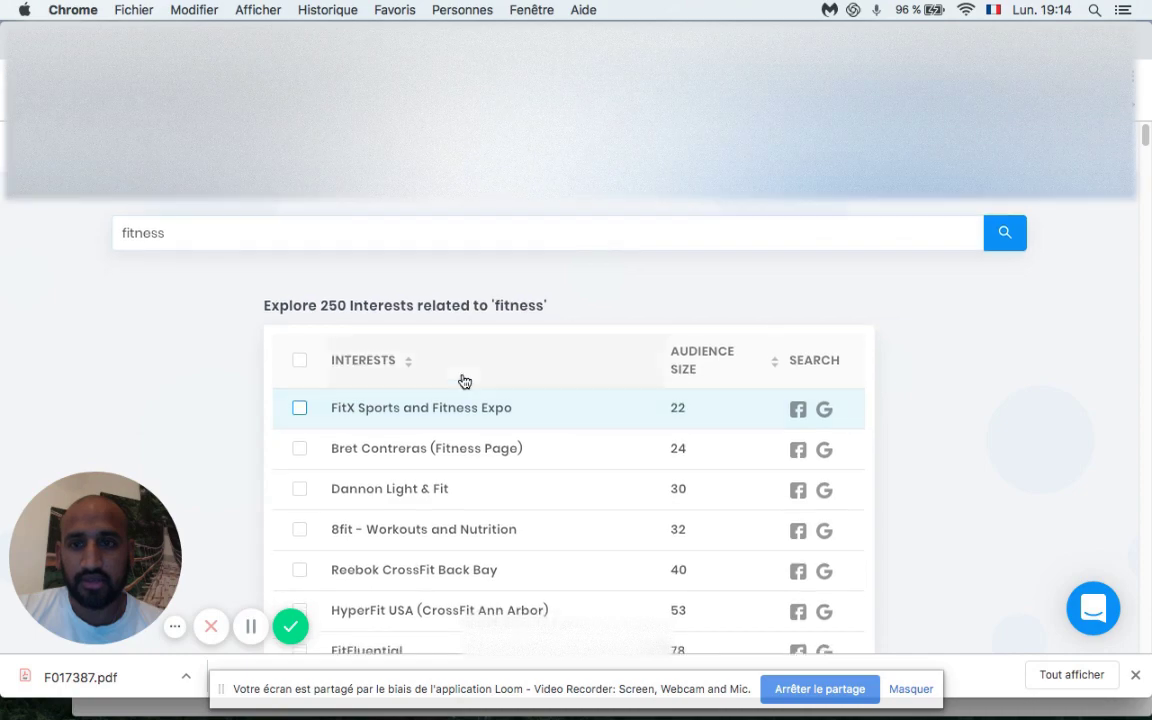
scroll(470, 381, down, 2)
scroll(490, 383, down, 20)
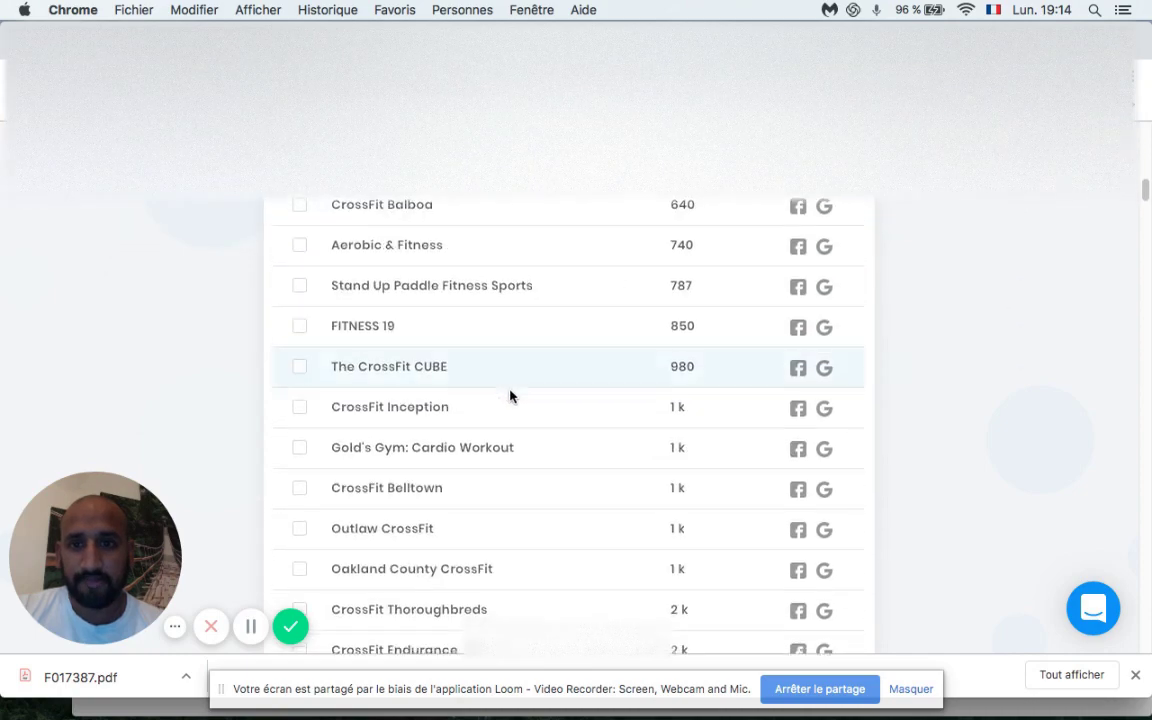
scroll(551, 428, down, 20)
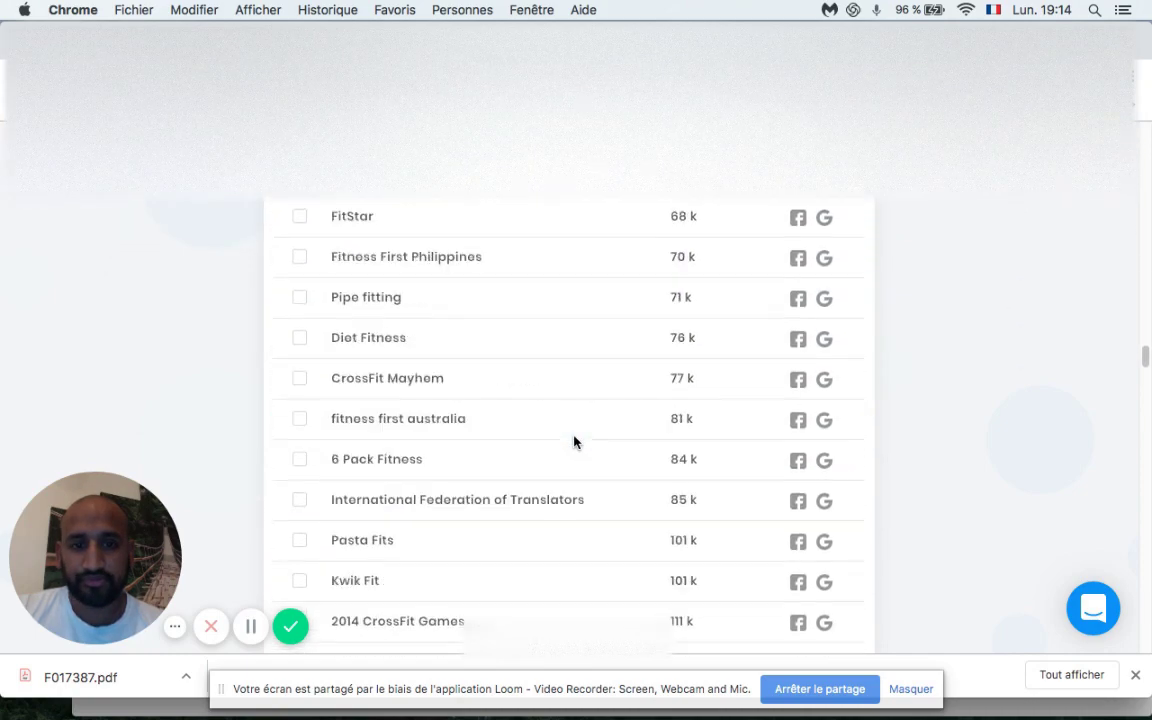
scroll(573, 441, up, 20)
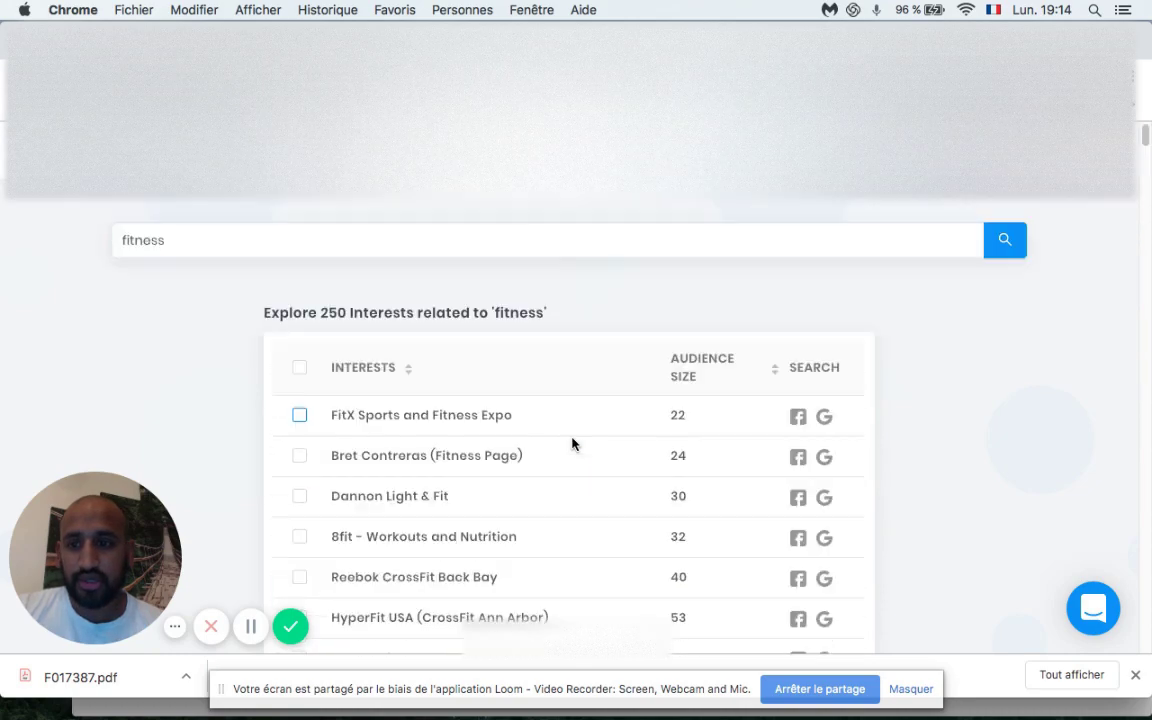
Step: Replace the search term with "tennis", run the search and look over the related interests and their audience sizes
drag(167, 240, 21, 221)
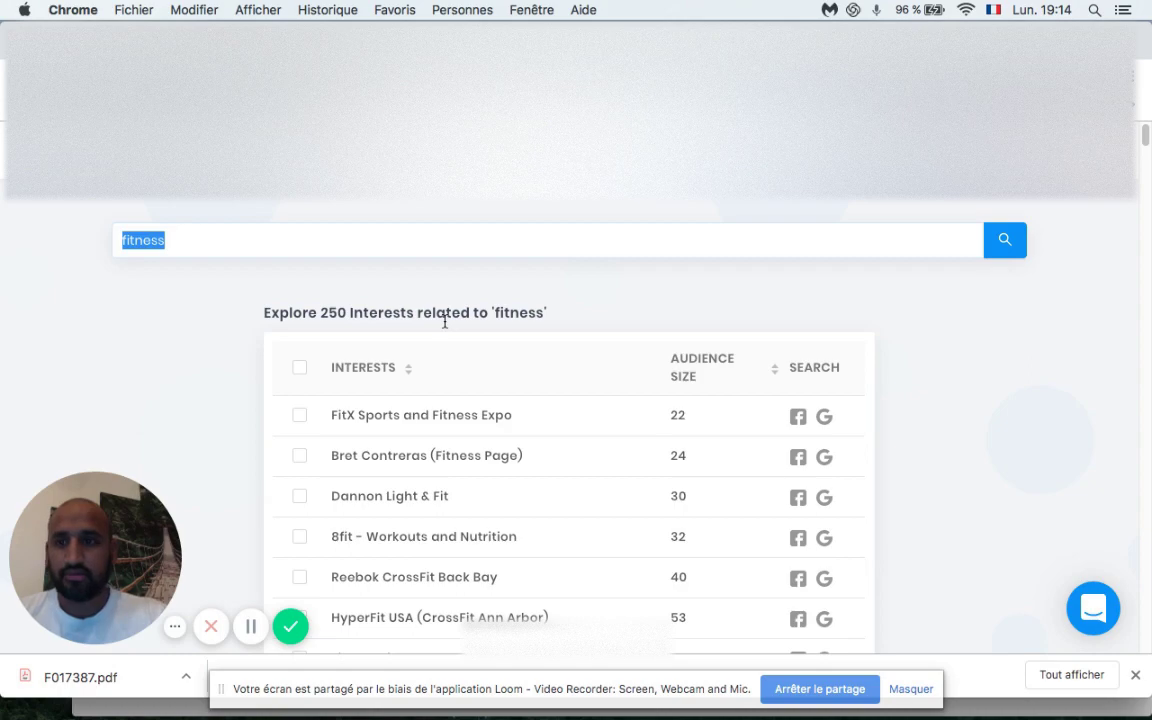
text(tenn)
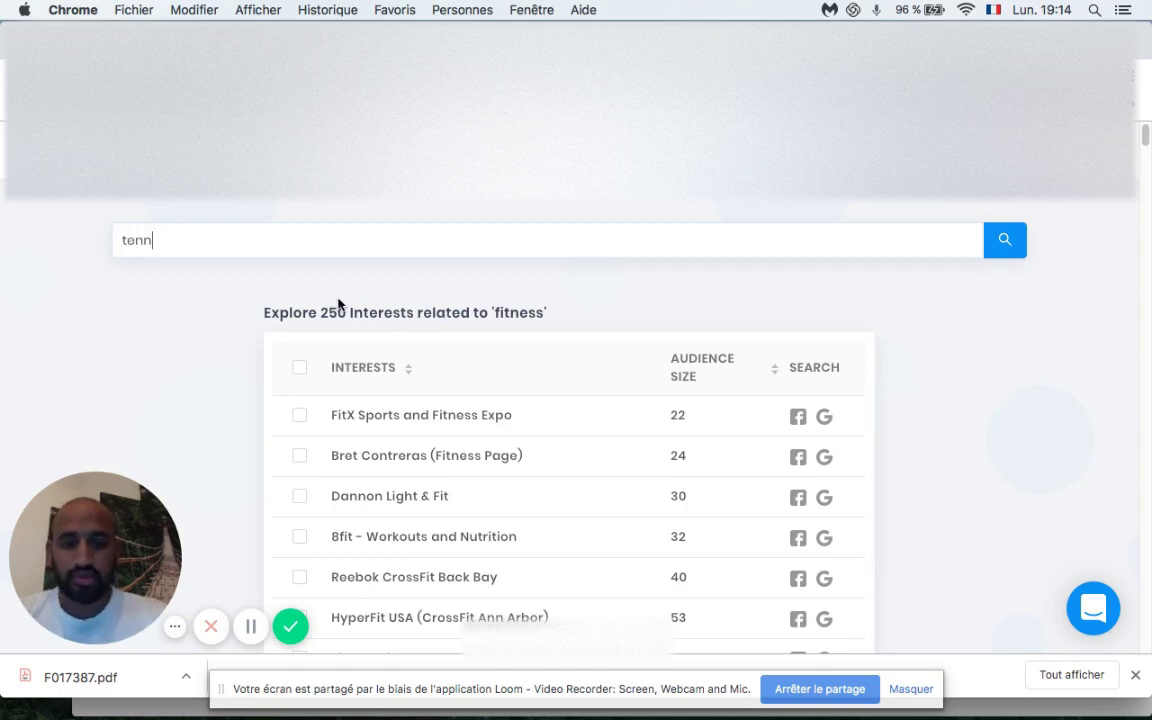
text(is)
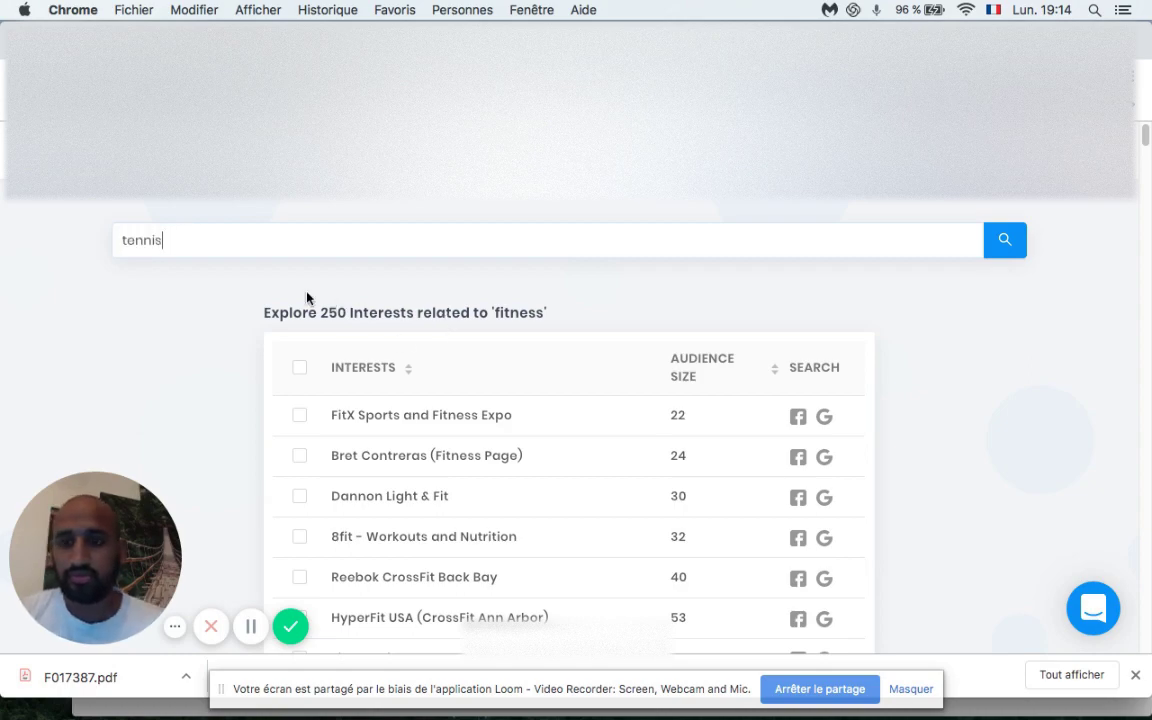
click(1003, 245)
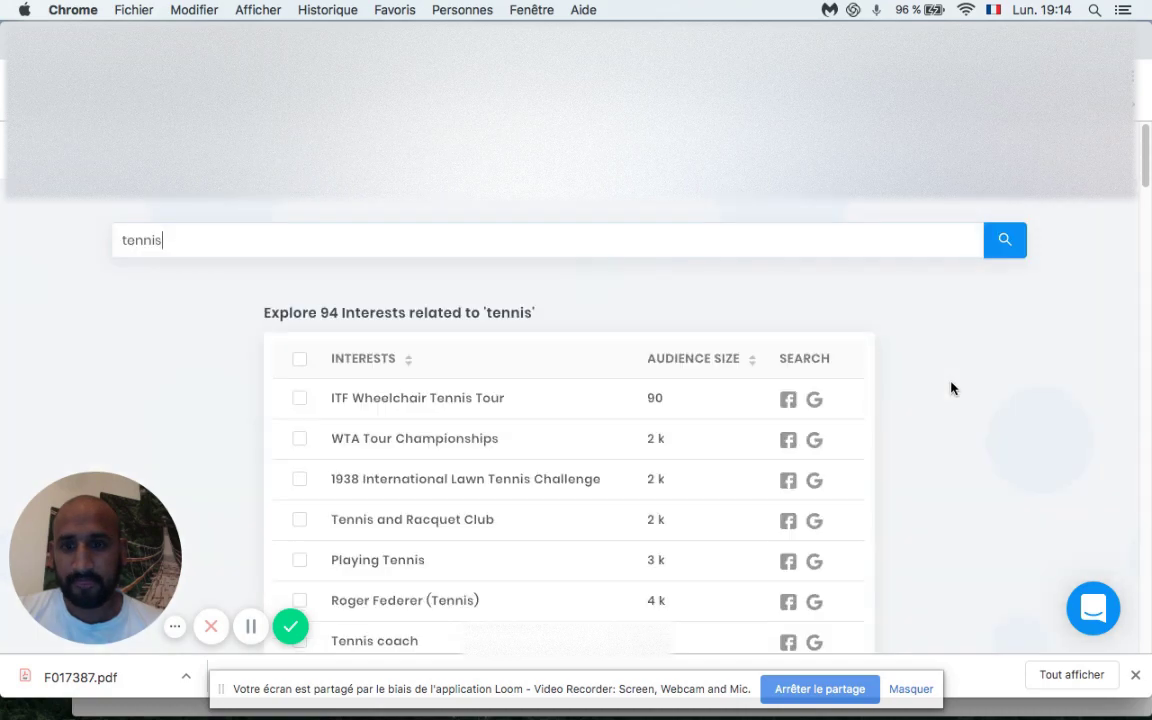
scroll(936, 385, down, 3)
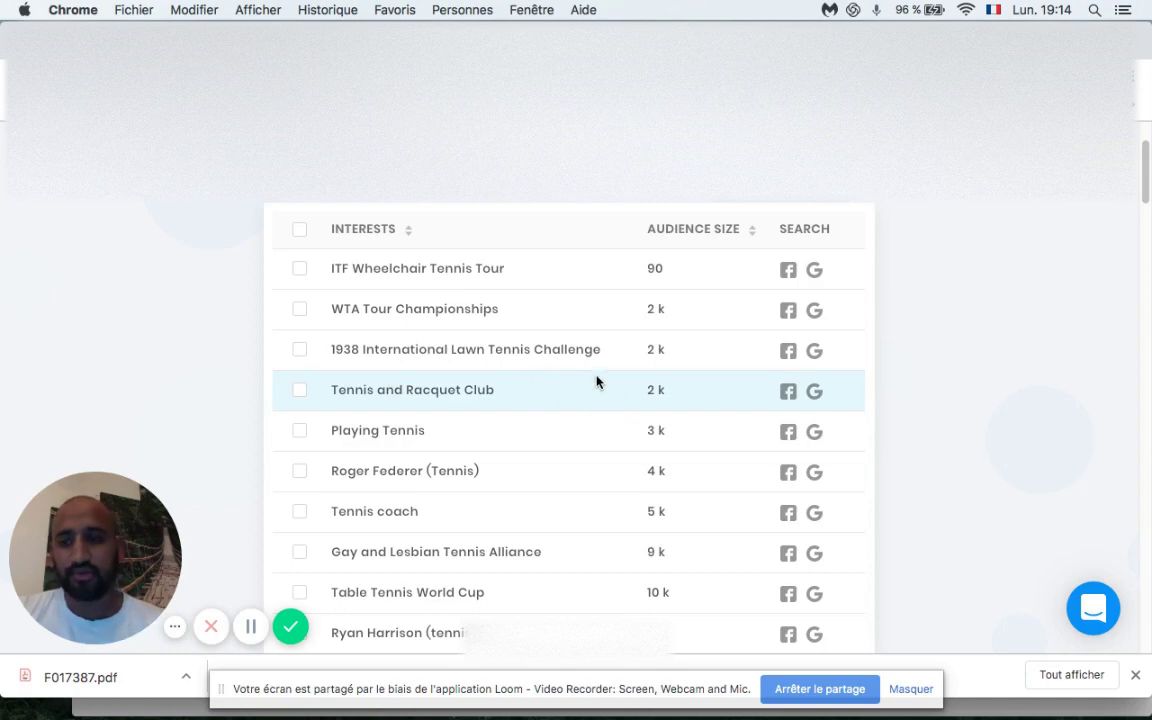
scroll(599, 380, down, 1)
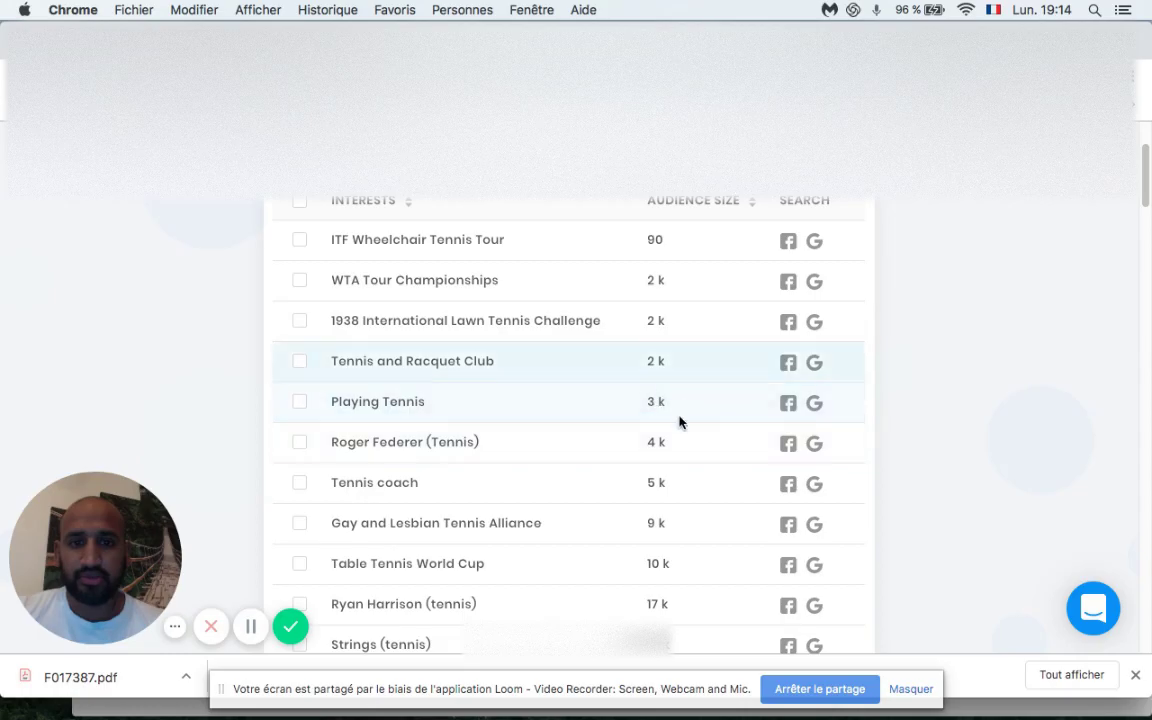
Step: Examine the tennis interests down the table, comparing the audience sizes of the players, tournaments, brands and other niche names
scroll(679, 422, down, 5)
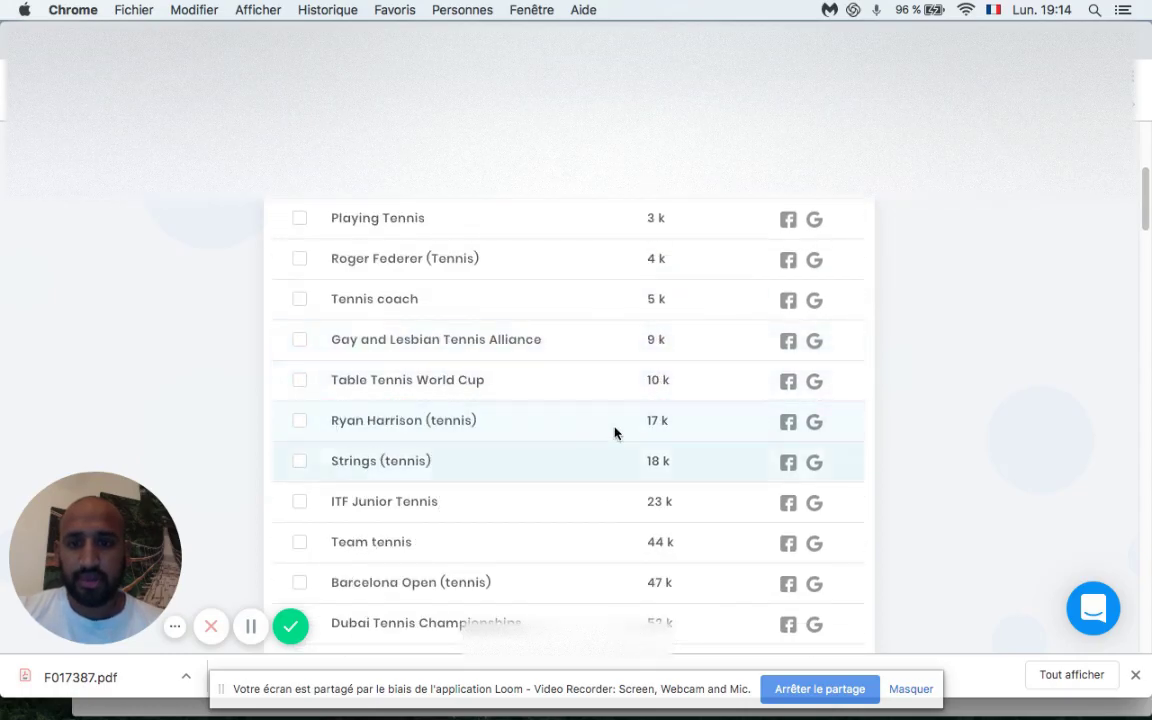
scroll(600, 440, down, 2)
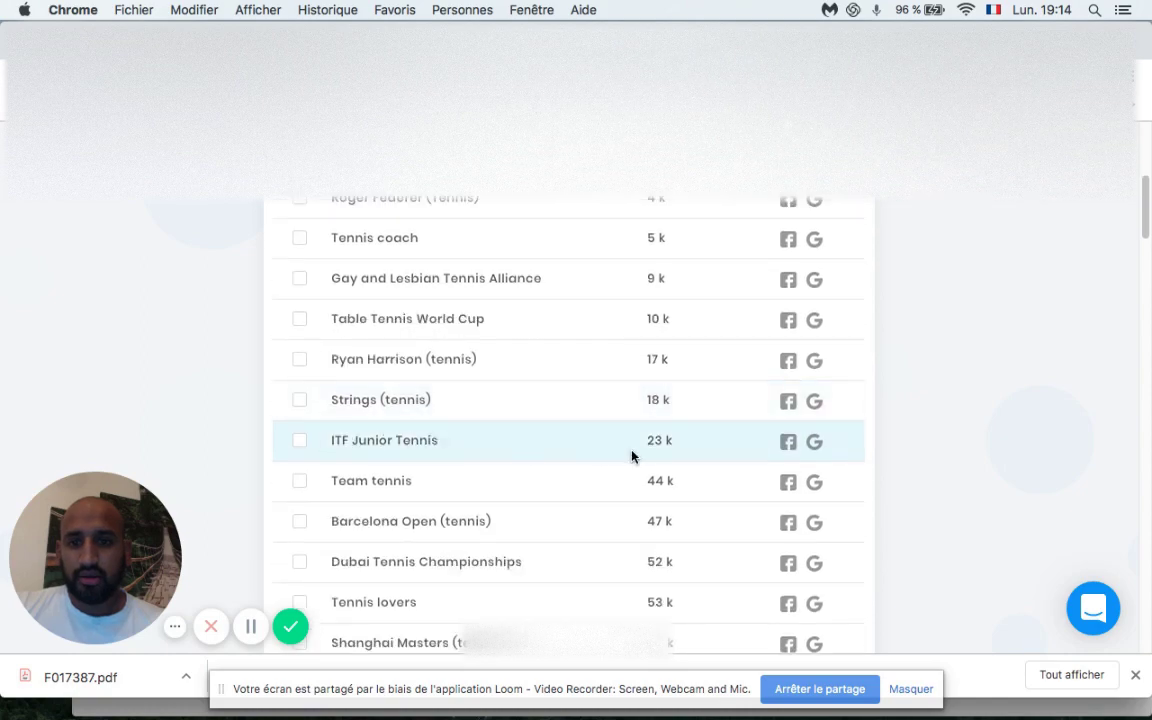
scroll(604, 465, down, 5)
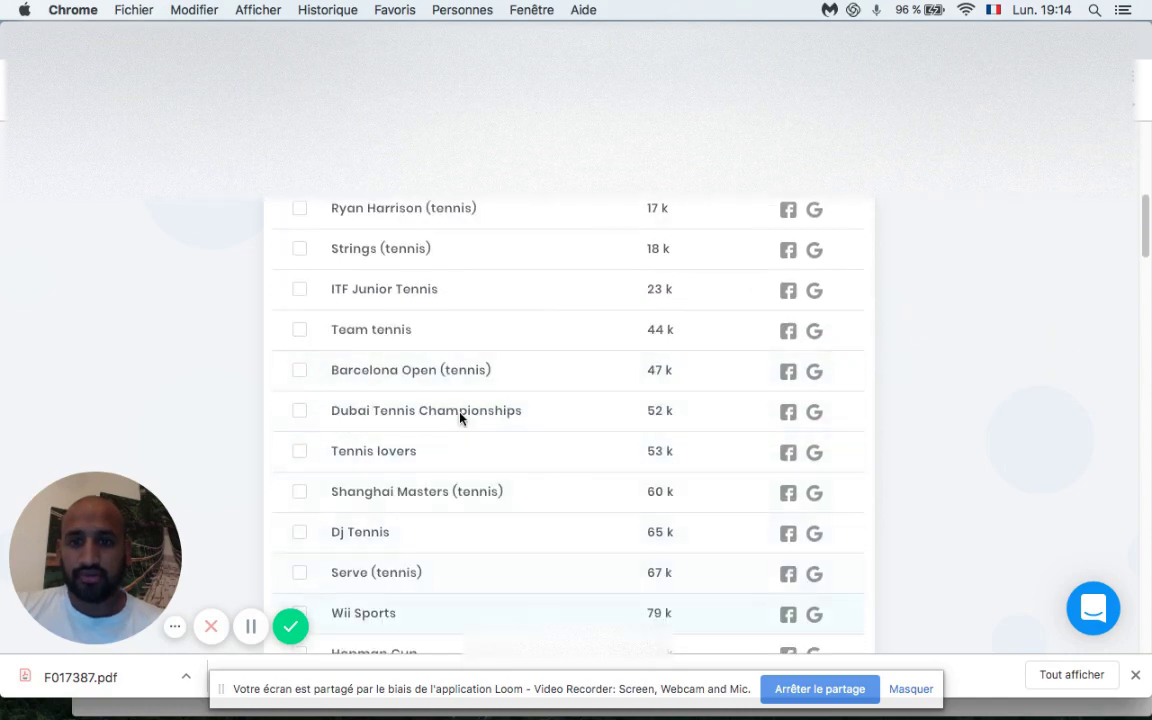
scroll(470, 270, down, 10)
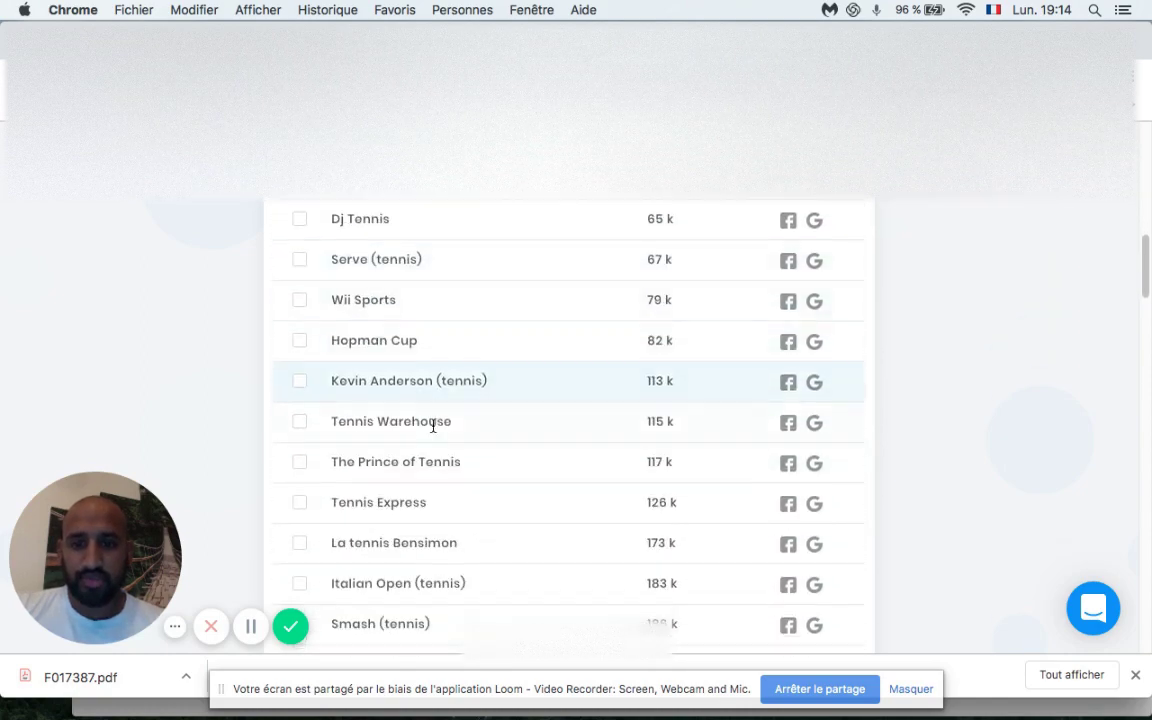
scroll(433, 425, down, 7)
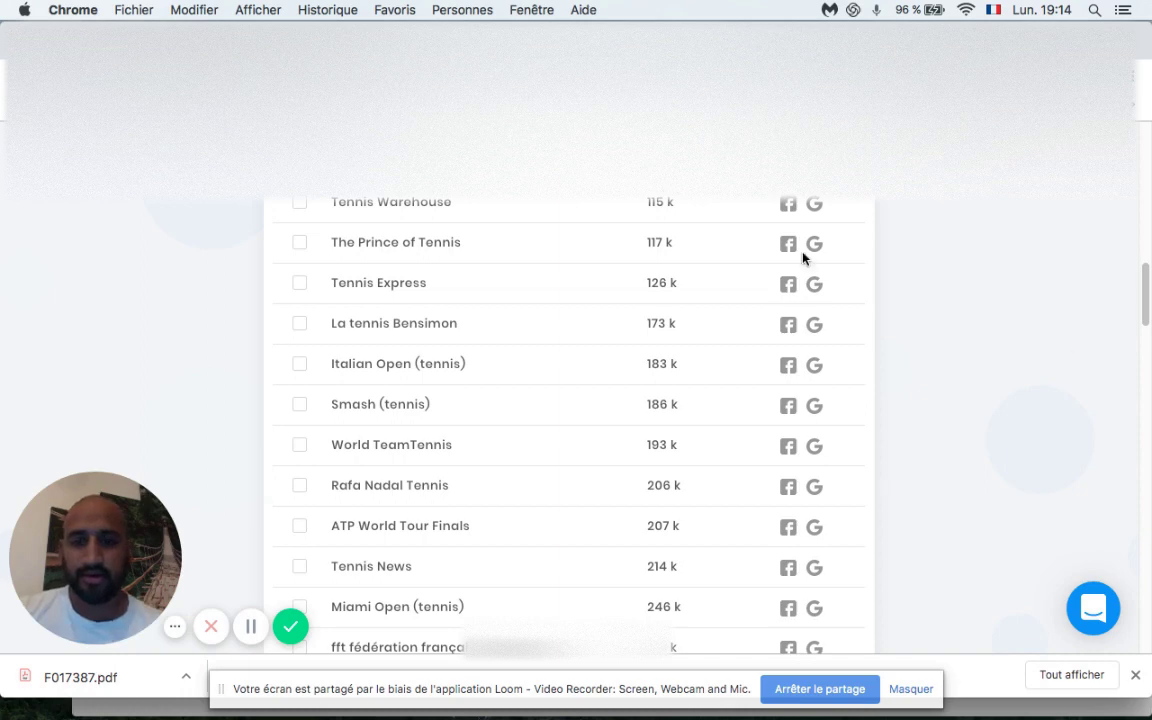
scroll(433, 368, down, 1)
scroll(434, 369, down, 1)
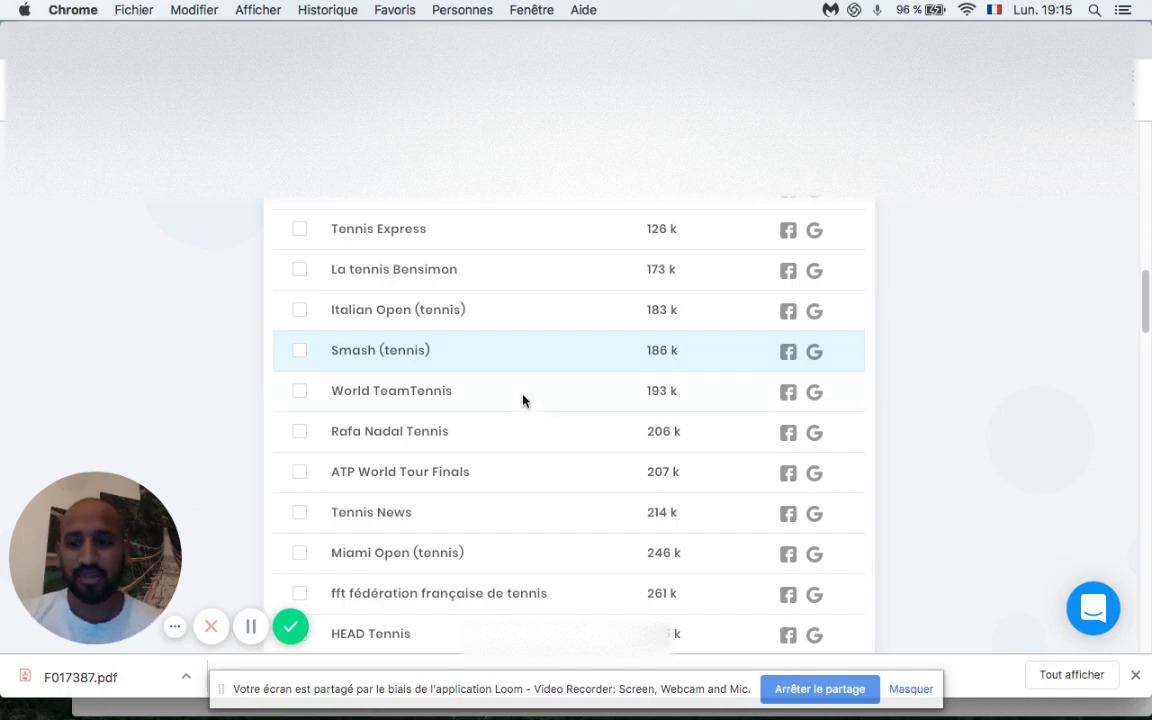
scroll(710, 437, up, 6)
scroll(630, 400, up, 10)
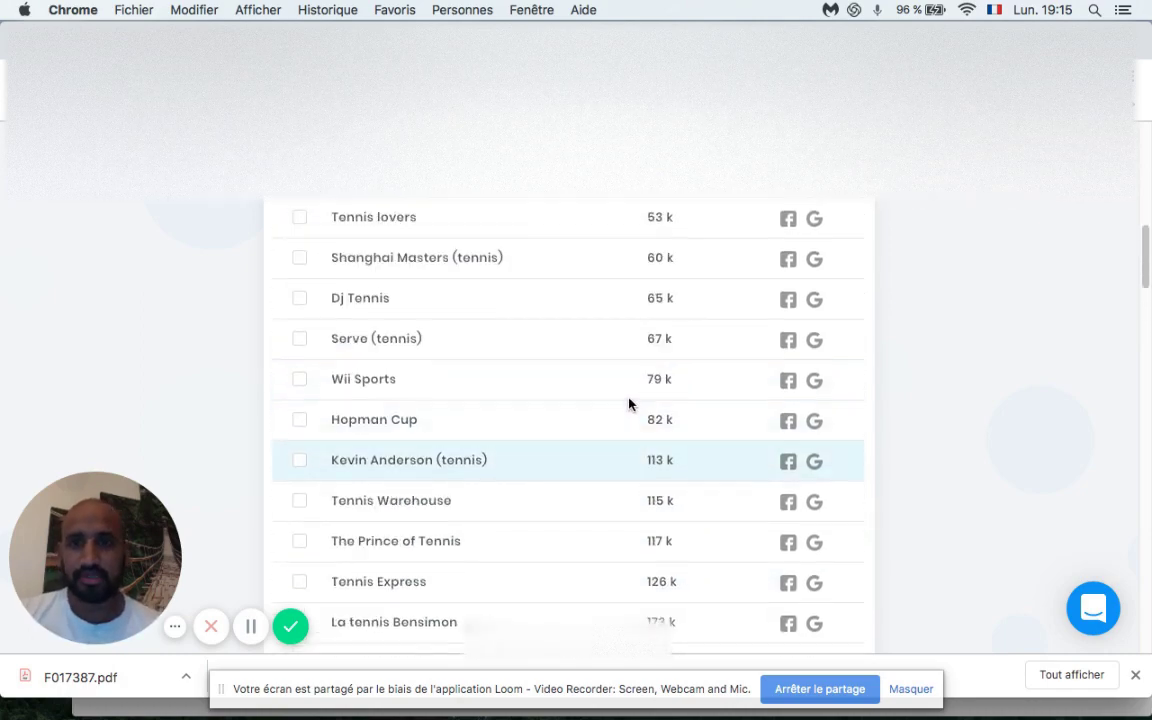
scroll(670, 296, down, 18)
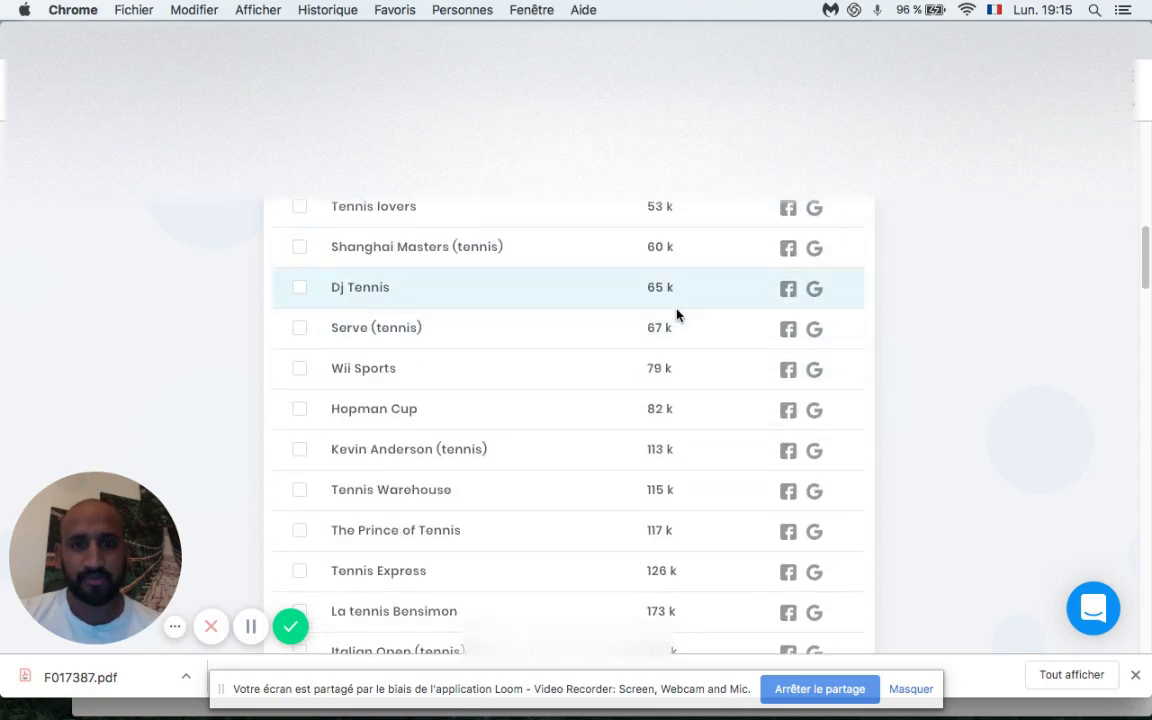
scroll(674, 337, down, 5)
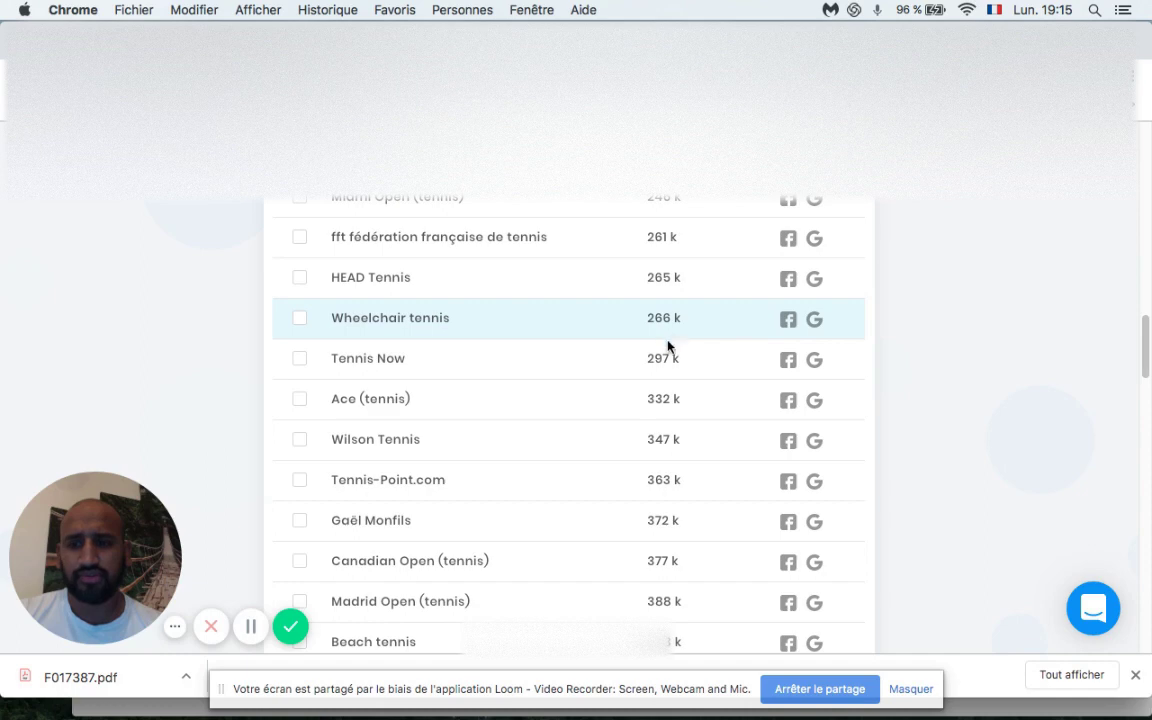
scroll(997, 347, down, 3)
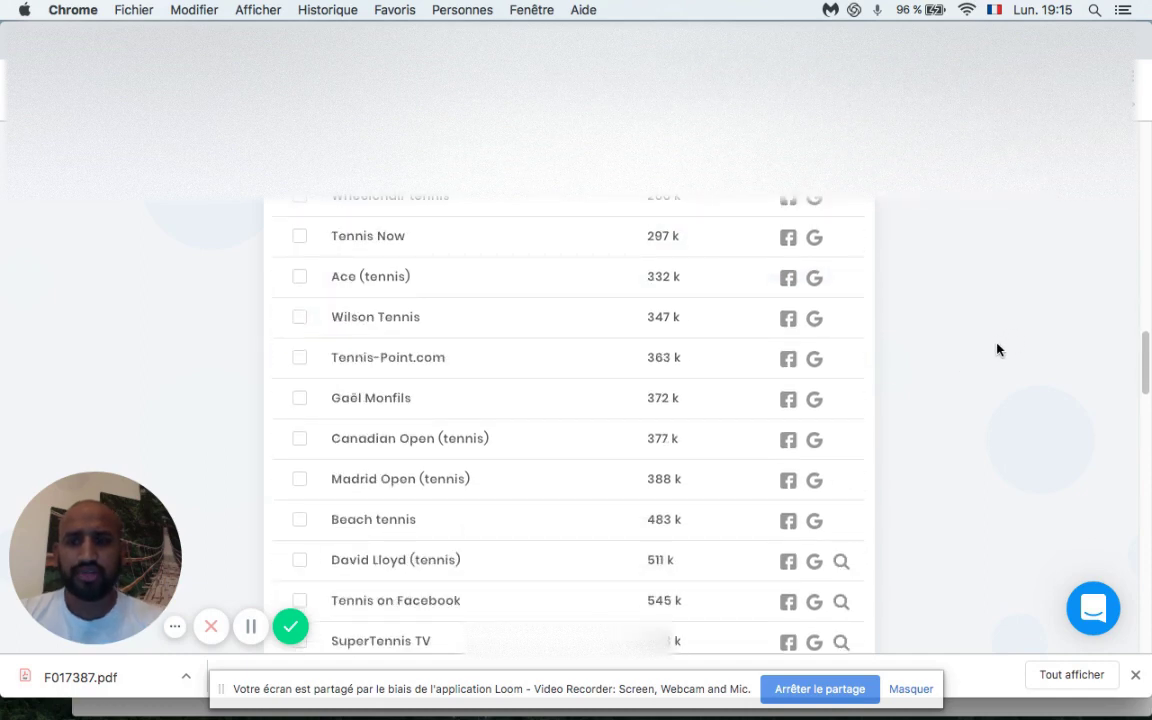